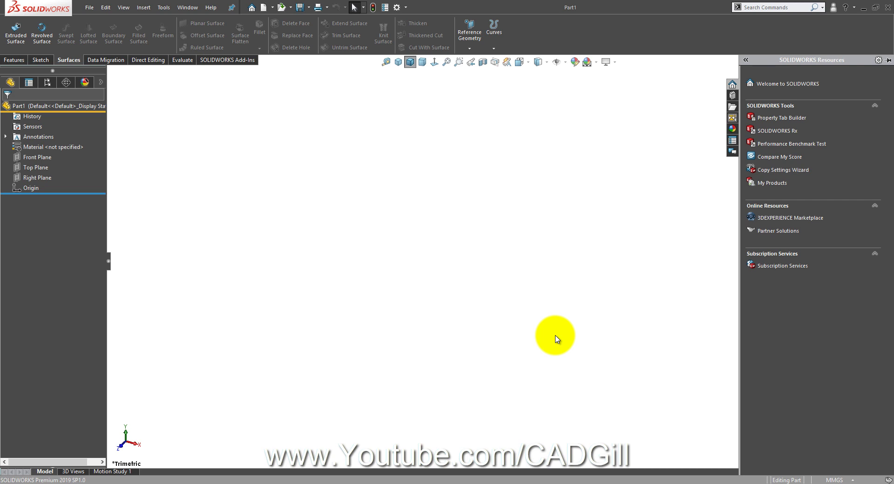
# - Sketch an ellipse centred on the origin on the Front Plane, with semi-axes of about 31 mm horizontally and 14 mm vertically
pyautogui.click(571, 323)
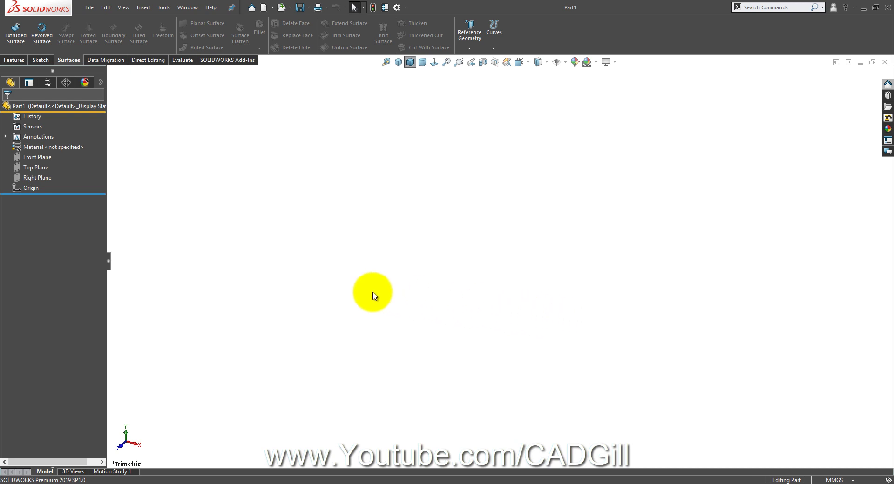
pyautogui.click(48, 157)
pyautogui.click(59, 145)
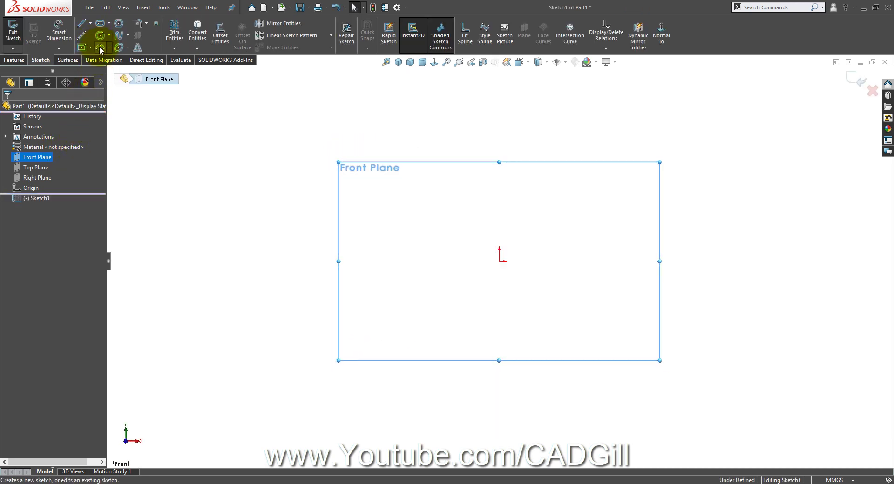
pyautogui.click(118, 47)
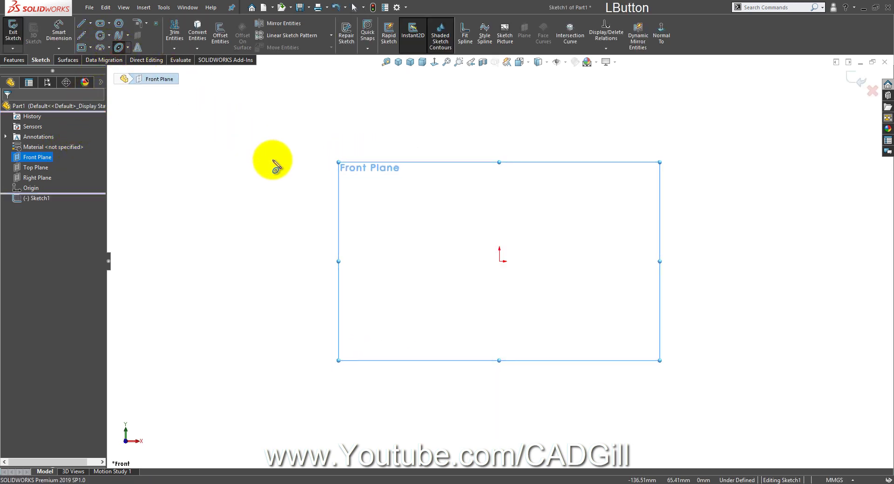
pyautogui.click(499, 260)
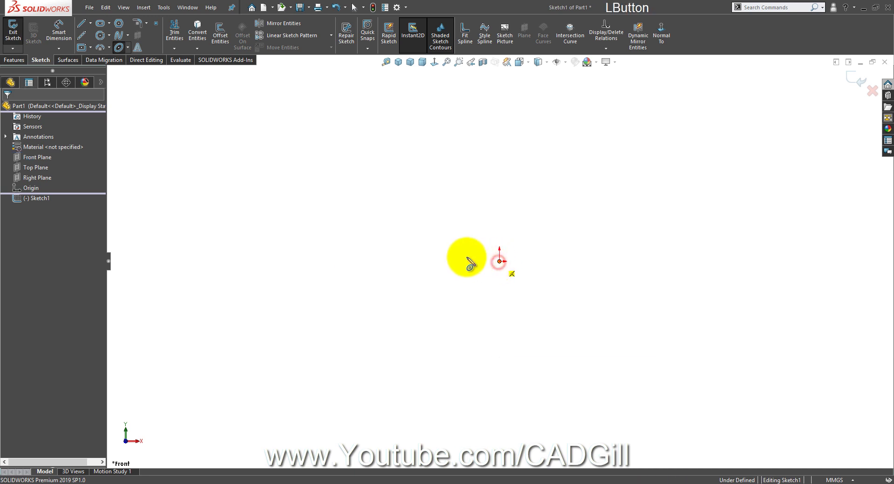
pyautogui.click(444, 261)
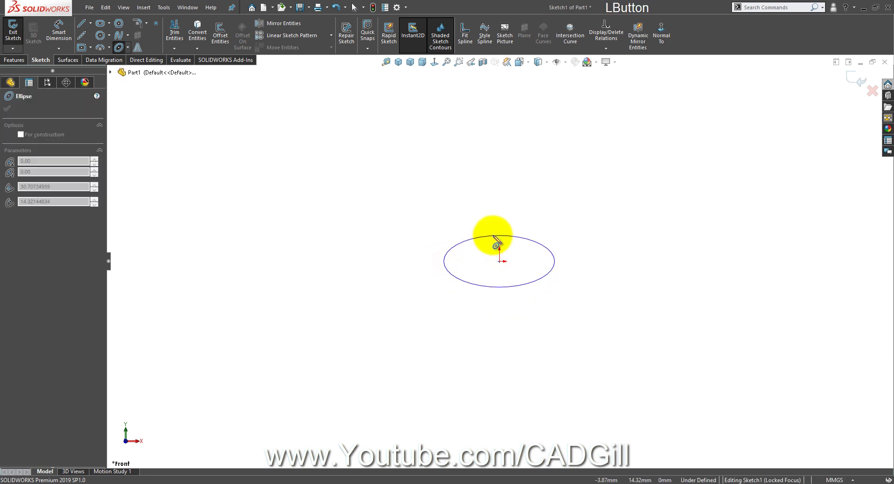
pyautogui.click(494, 236)
pyautogui.rightClick(496, 238)
pyautogui.click(498, 241)
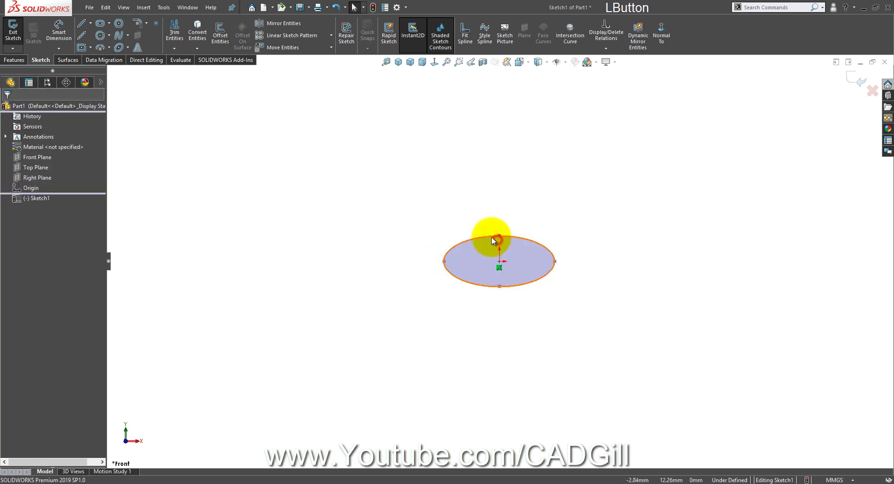
# - Draw a vertical line about 61 mm long through the ellipse's centre, extending past it above and below
pyautogui.click(86, 38)
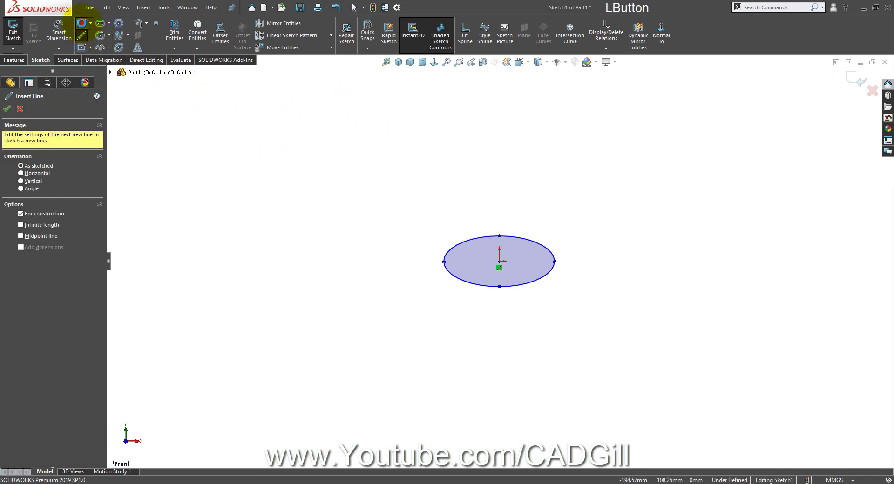
pyautogui.click(500, 209)
pyautogui.click(501, 320)
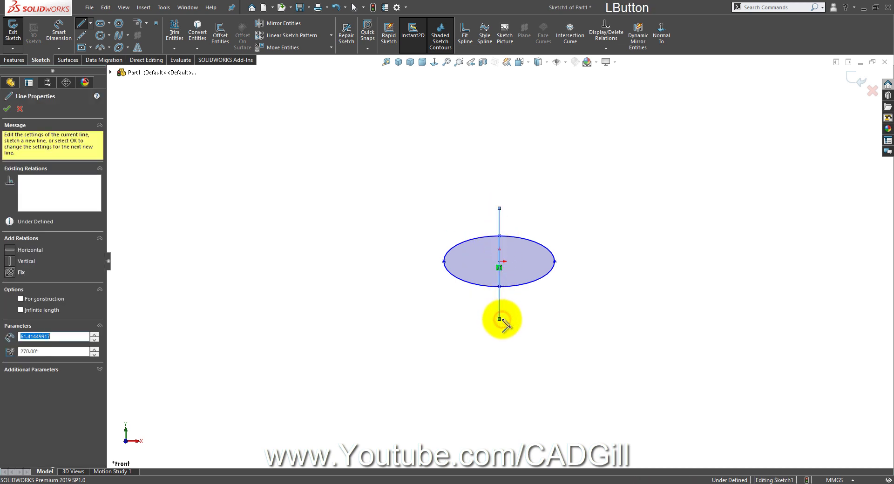
# - Trim away the ellipse's right half and the overhanging ends of the vertical line with Power trim
pyautogui.click(175, 32)
pyautogui.scroll(-2, 575, 238)
pyautogui.moveTo(438, 214)
pyautogui.mouseDown()
pyautogui.moveTo(489, 241)
pyautogui.moveTo(463, 339)
pyautogui.moveTo(493, 295)
pyautogui.mouseUp()
pyautogui.rightClick(509, 252)
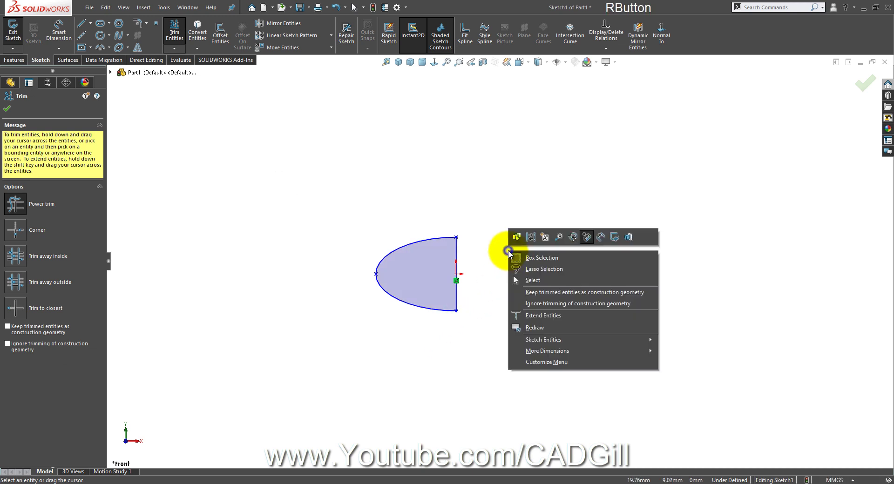
pyautogui.click(523, 279)
# - Flatten the half-ellipse to about 21 mm tall by moving its upper endpoint down along the vertical axis
pyautogui.scroll(-2, 504, 273)
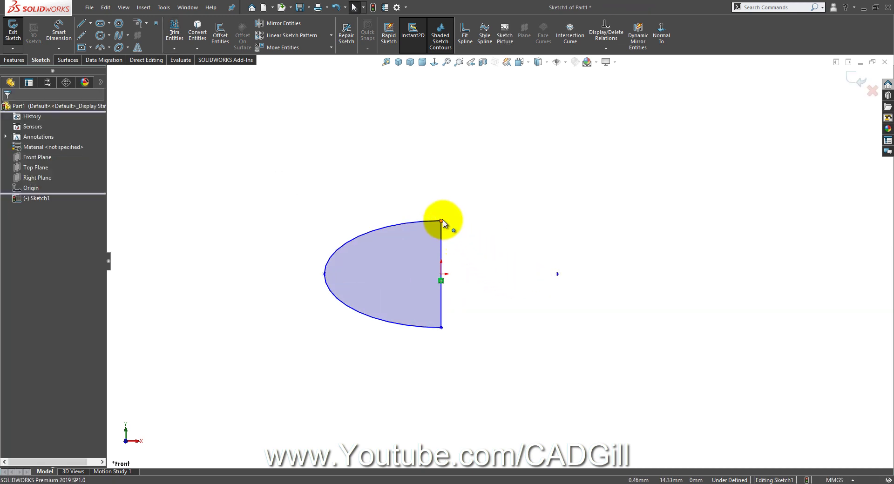
pyautogui.moveTo(443, 222); pyautogui.dragTo(441, 234)
pyautogui.click(491, 283)
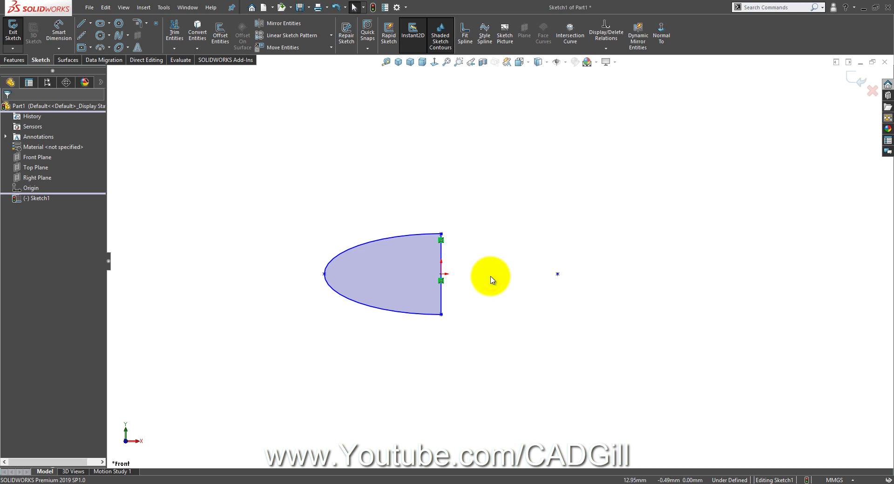
pyautogui.scroll(1, 491, 279)
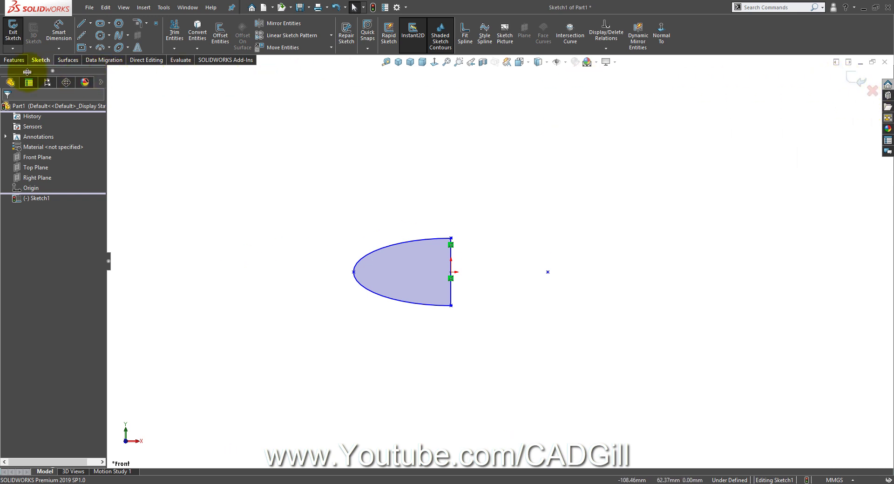
# - Revolve the half-ellipse 360 degrees about its straight vertical edge into a solid body
pyautogui.click(14, 60)
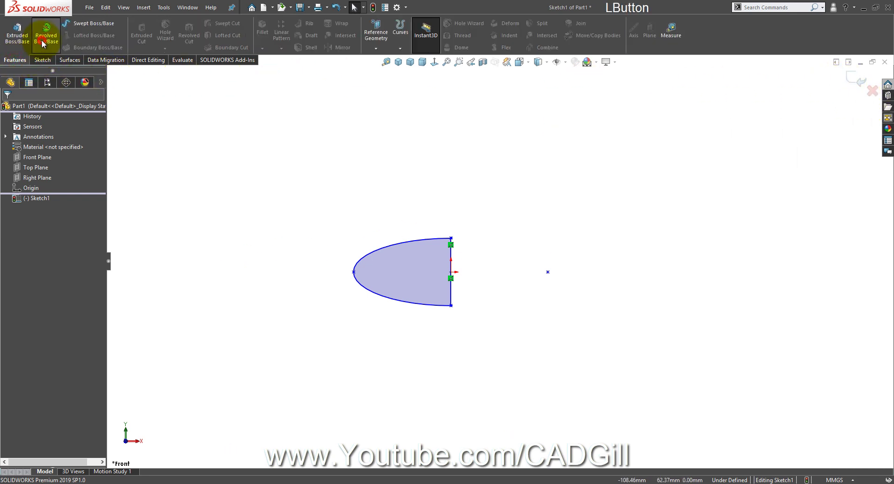
pyautogui.click(41, 43)
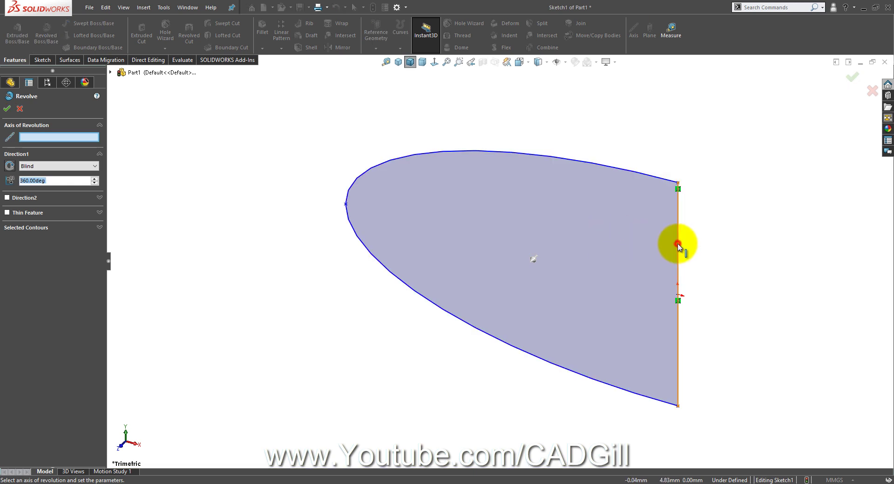
pyautogui.click(678, 246)
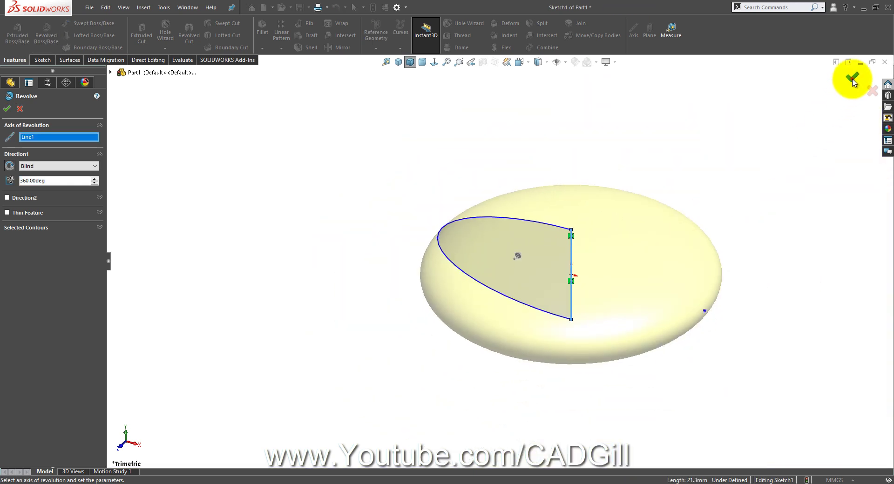
pyautogui.click(852, 80)
pyautogui.moveTo(751, 194)
pyautogui.mouseDown(button='middle')
pyautogui.moveTo(715, 164)
pyautogui.moveTo(736, 121)
pyautogui.moveTo(725, 247)
pyautogui.moveTo(715, 265)
pyautogui.mouseUp(button='middle')
pyautogui.moveTo(652, 227); pyautogui.dragTo(485, 284, button='middle')
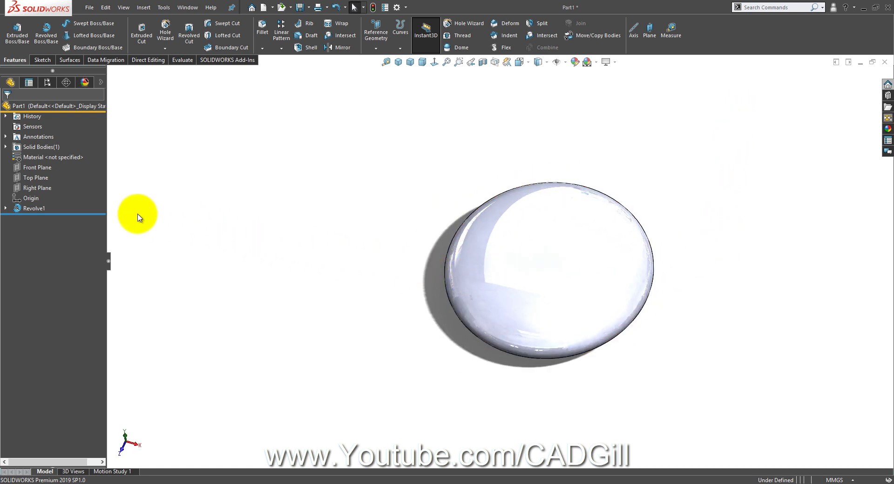
# - Sketch an arched three-point spline on the Front Plane, starting inside the revolved body's left end and sweeping up and outward
pyautogui.click(46, 167)
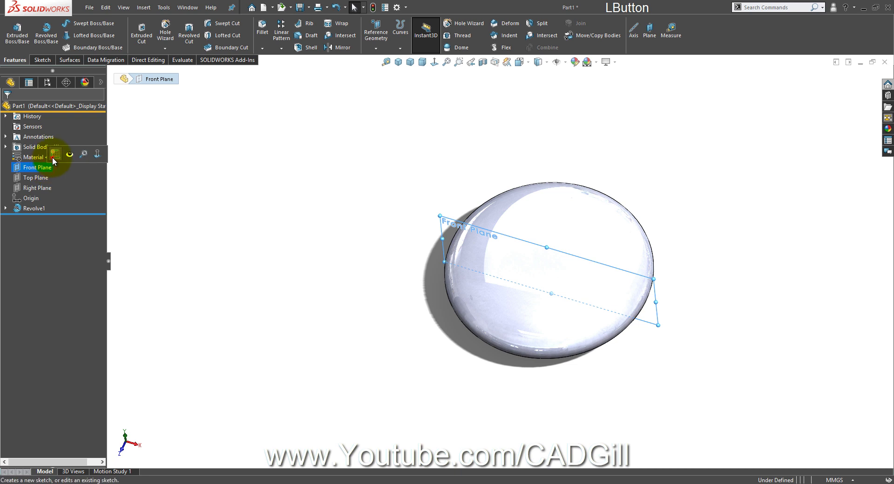
pyautogui.click(54, 155)
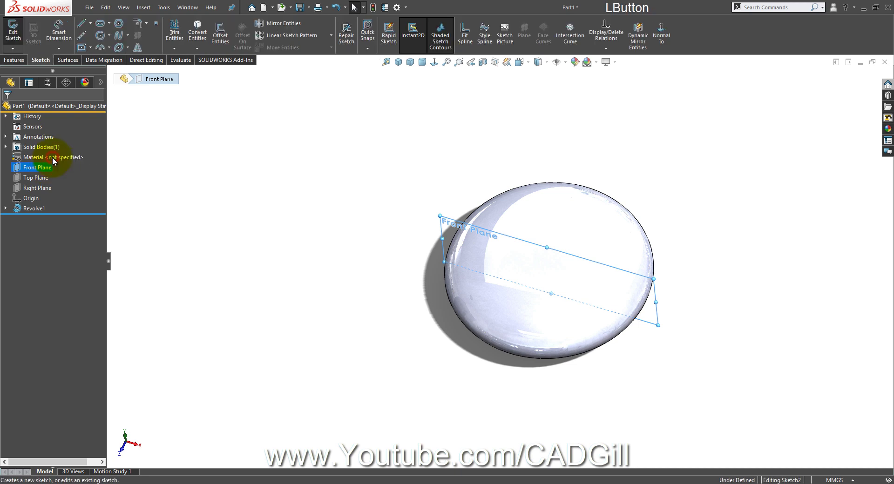
pyautogui.click(434, 64)
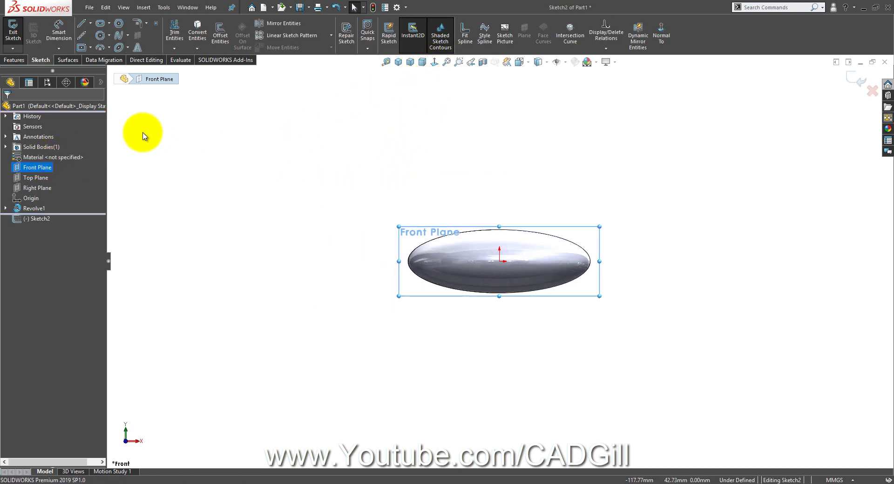
pyautogui.click(117, 37)
pyautogui.scroll(-1, 260, 210)
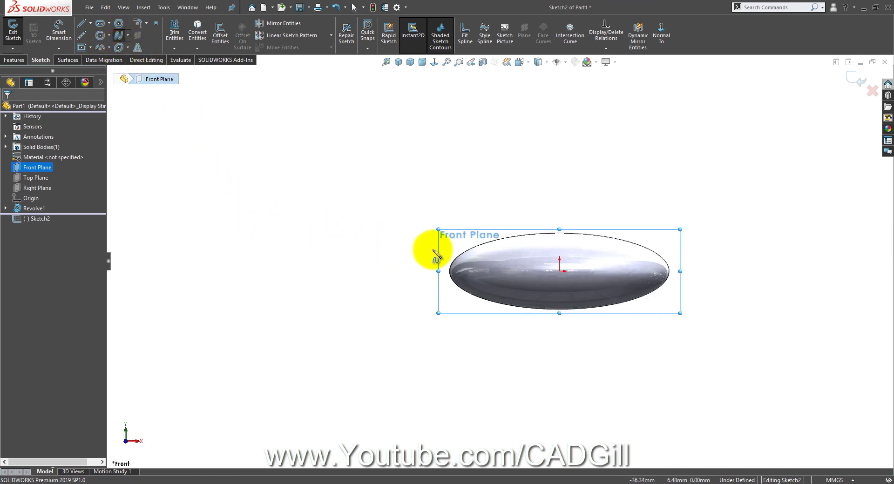
pyautogui.click(484, 263)
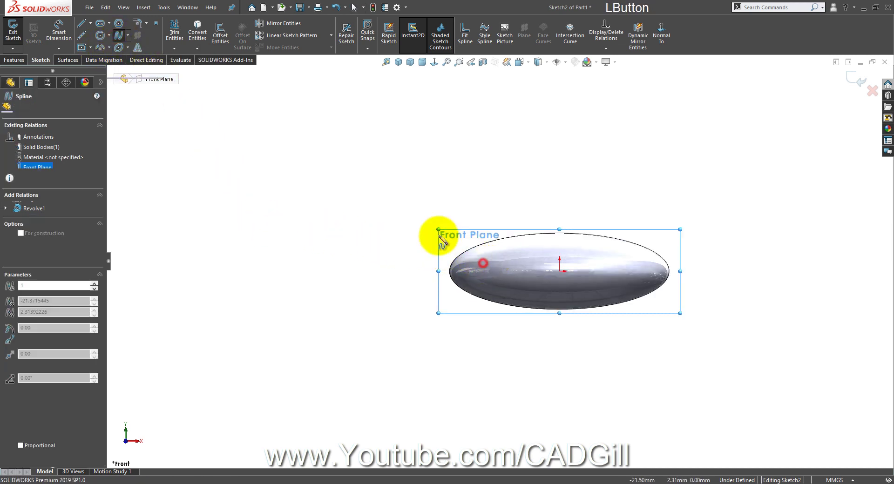
pyautogui.click(351, 176)
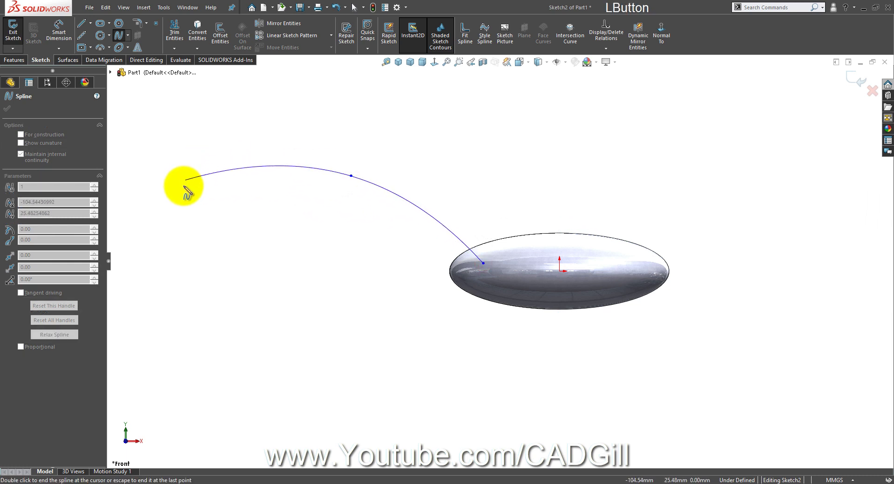
pyautogui.click(155, 202)
pyautogui.rightClick(155, 202)
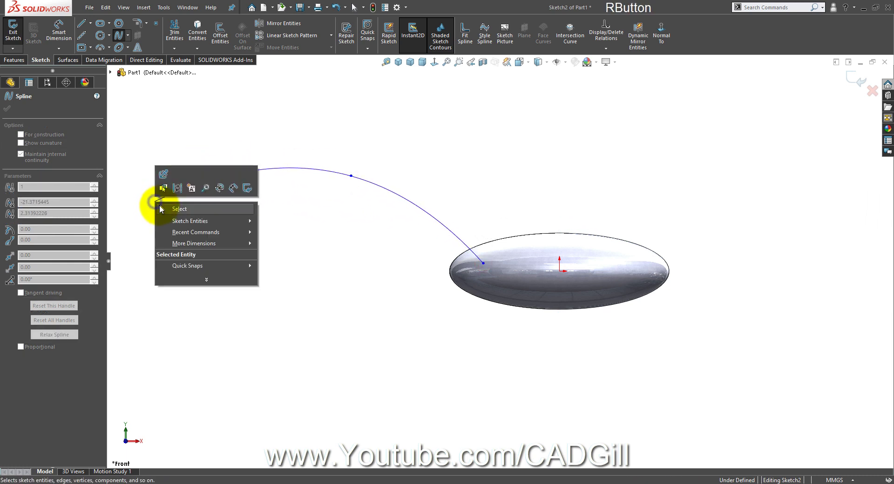
pyautogui.click(160, 205)
# - Move the spline's outer endpoint farther out to about X -122 mm, Y 19 mm
pyautogui.press('z')
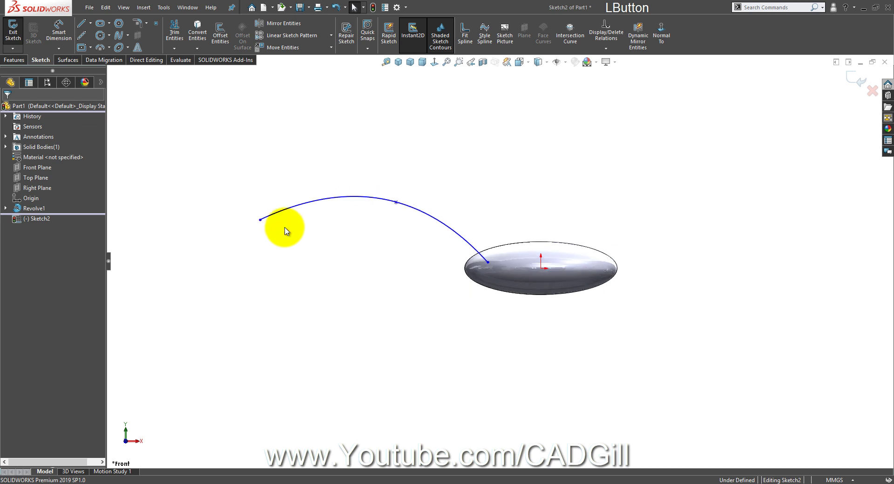
pyautogui.moveTo(261, 220); pyautogui.dragTo(240, 222)
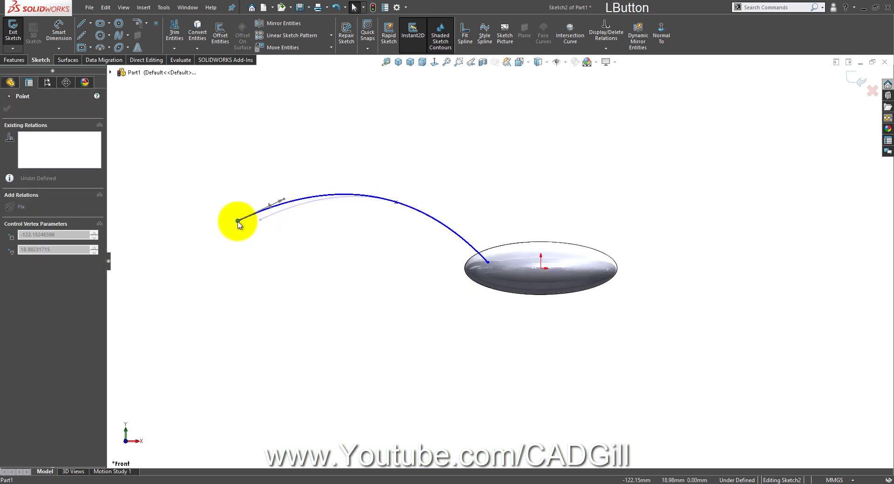
pyautogui.click(330, 242)
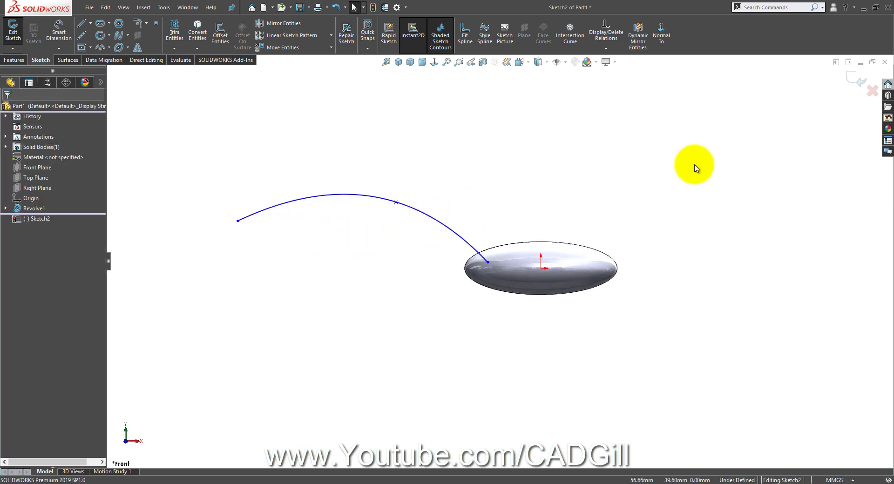
# - Add a vertical centerline through the origin, extending above and below the revolved body
pyautogui.click(84, 38)
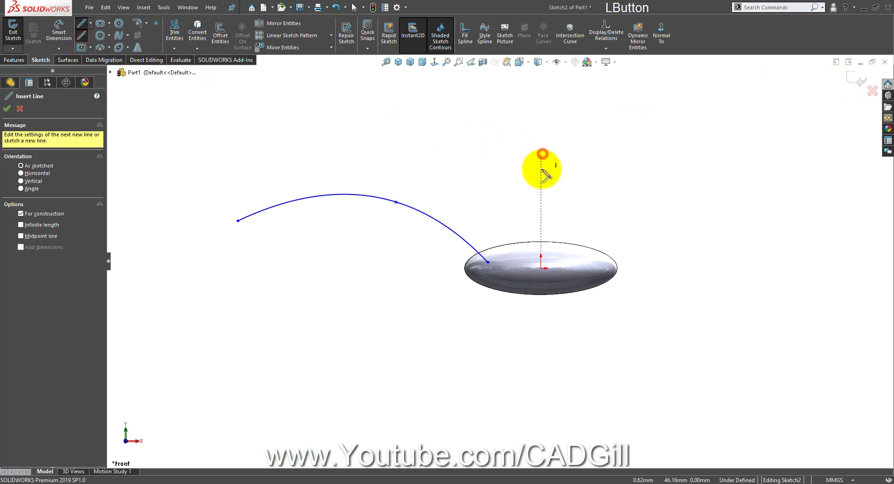
pyautogui.click(541, 154)
pyautogui.click(541, 340)
pyautogui.rightClick(605, 160)
pyautogui.click(614, 167)
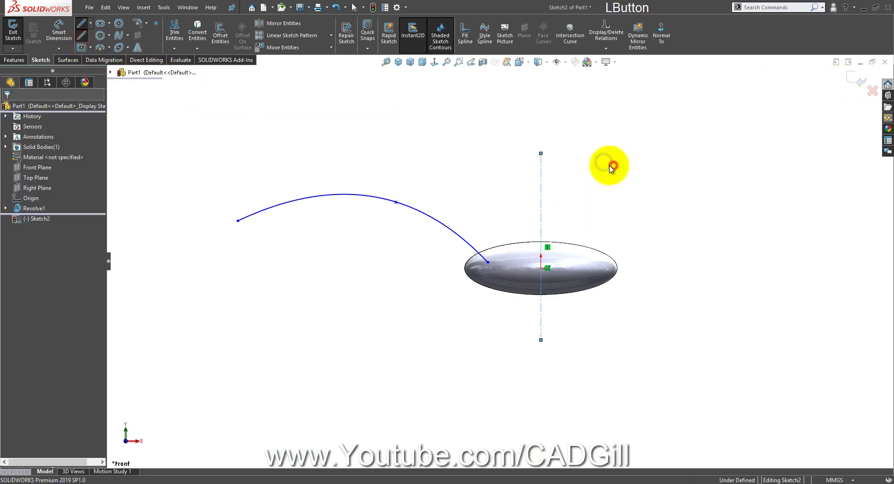
# - Create a revolved surface by turning the spline 360 degrees about the vertical centerline
pyautogui.click(69, 61)
pyautogui.click(42, 37)
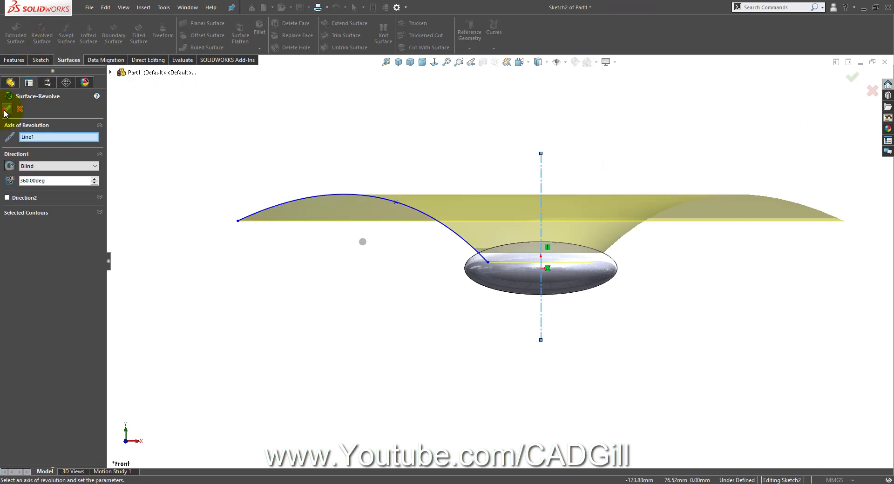
pyautogui.click(7, 109)
pyautogui.moveTo(348, 215); pyautogui.dragTo(352, 321, button='middle')
# - Start a sketch on the Top Plane and draw a horizontal centerline about 324 mm long through the origin, spanning the revolved surface
pyautogui.moveTo(315, 340); pyautogui.dragTo(325, 269, button='right')
pyautogui.click(274, 232)
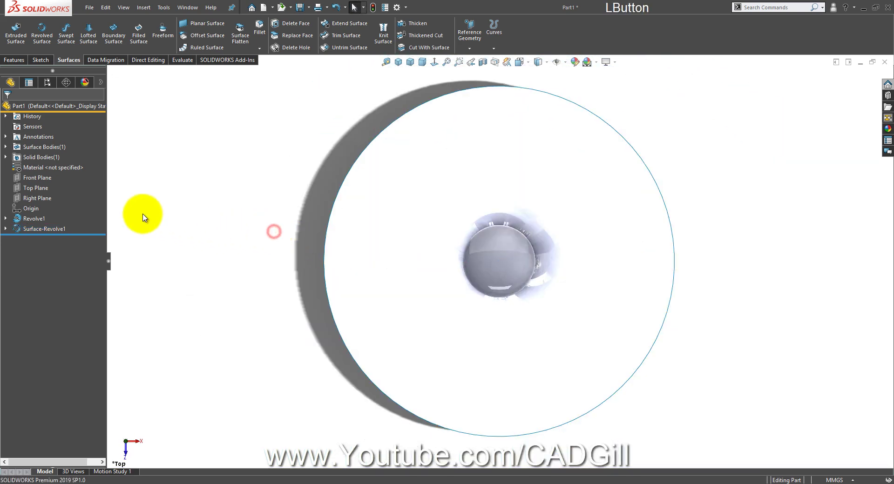
pyautogui.click(45, 190)
pyautogui.click(51, 179)
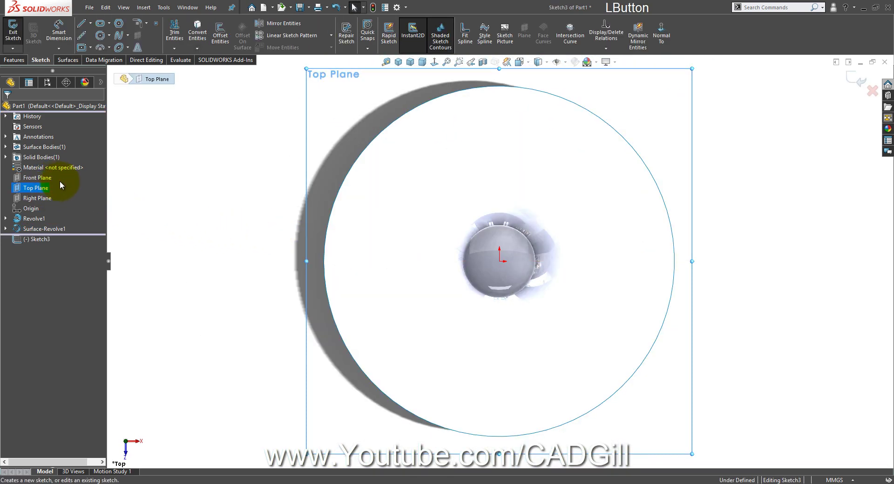
pyautogui.click(607, 62)
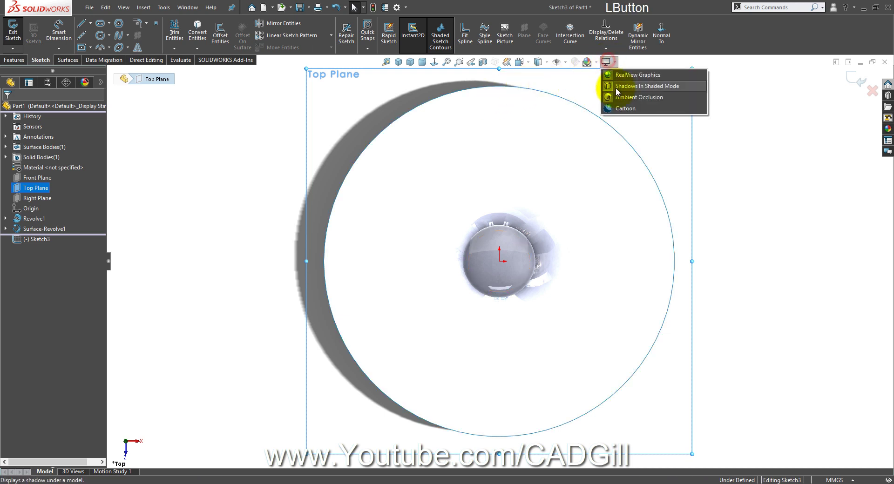
pyautogui.click(754, 200)
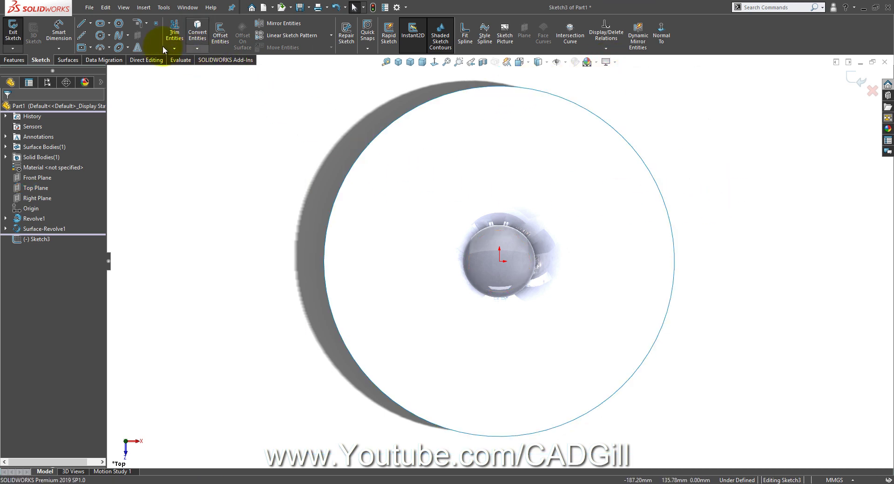
pyautogui.click(80, 39)
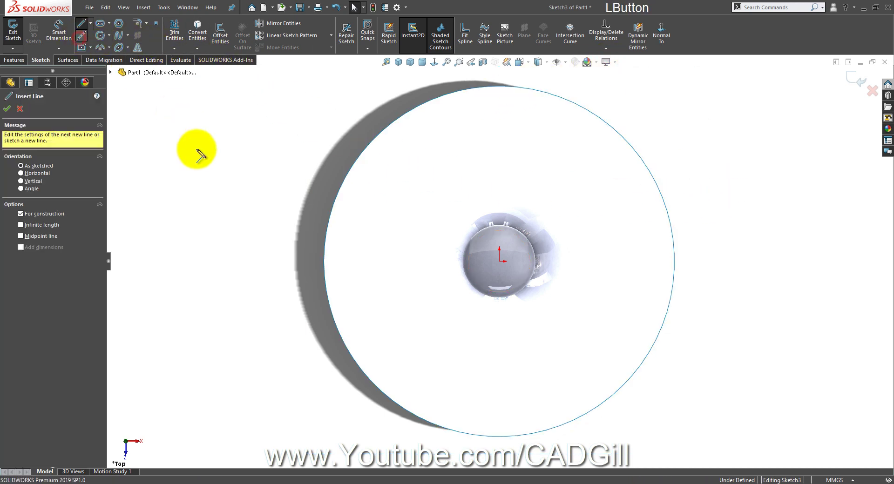
pyautogui.click(221, 261)
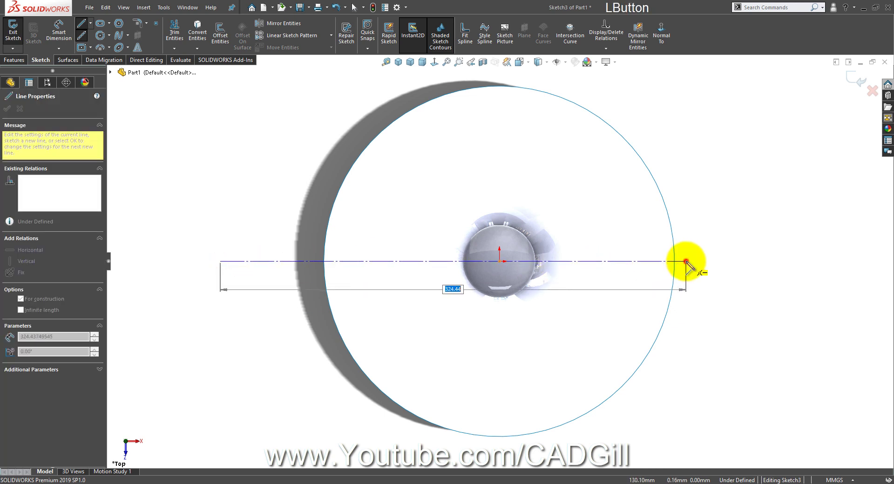
pyautogui.click(686, 261)
pyautogui.rightClick(691, 246)
pyautogui.click(697, 248)
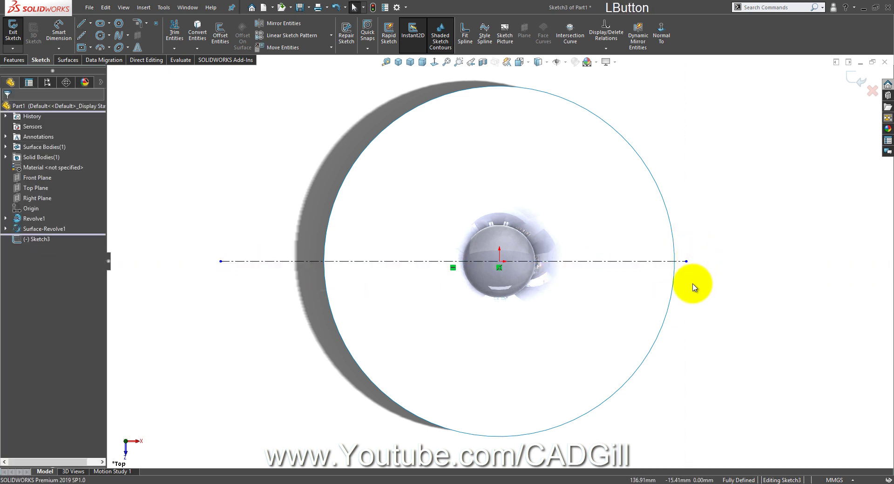
# - Sketch an arched four-point spline above the centerline, from about X -14 mm, Y 3 mm inside the hub to the centerline at about X -103 mm
pyautogui.scroll(-1, 684, 288)
pyautogui.scroll(-1, 685, 288)
pyautogui.scroll(-1, 295, 235)
pyautogui.scroll(-1, 202, 193)
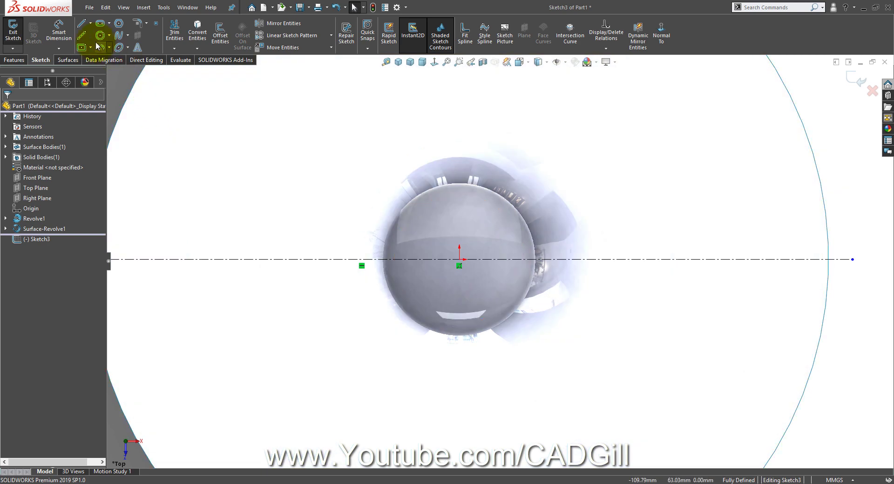
pyautogui.click(120, 35)
pyautogui.scroll(-2, 236, 222)
pyautogui.scroll(3, 360, 253)
pyautogui.scroll(-1, 471, 269)
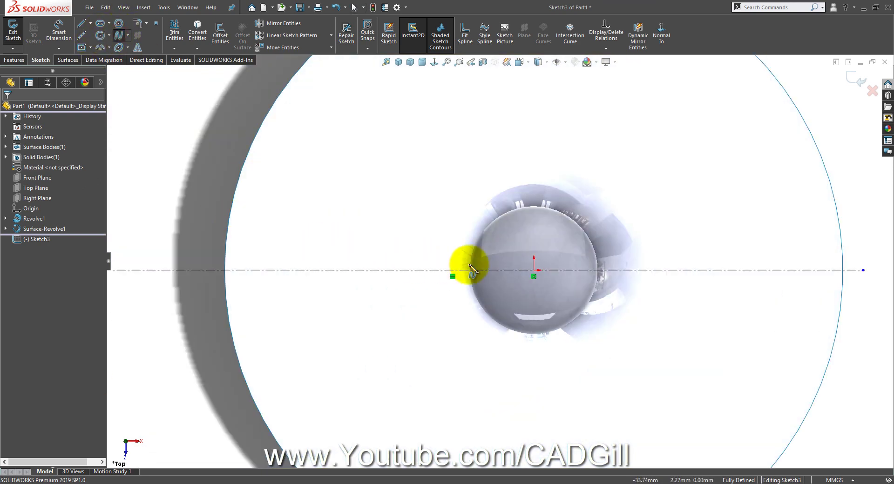
pyautogui.click(498, 263)
pyautogui.click(402, 223)
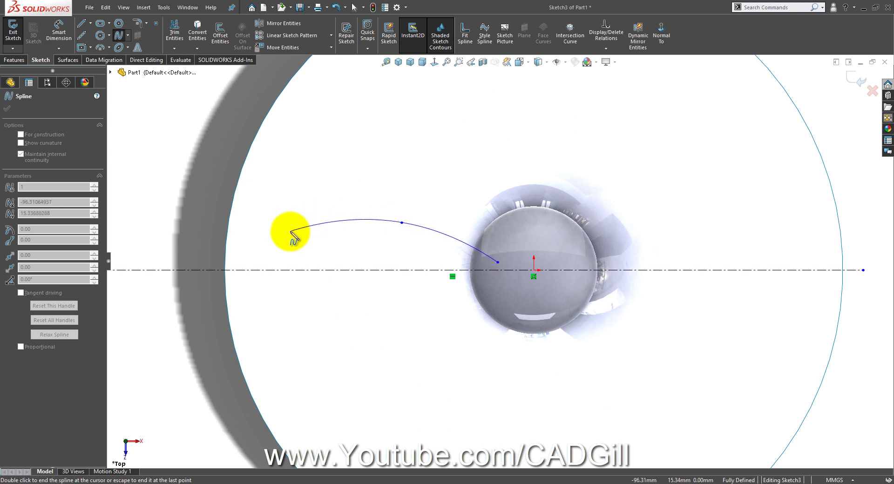
pyautogui.click(290, 232)
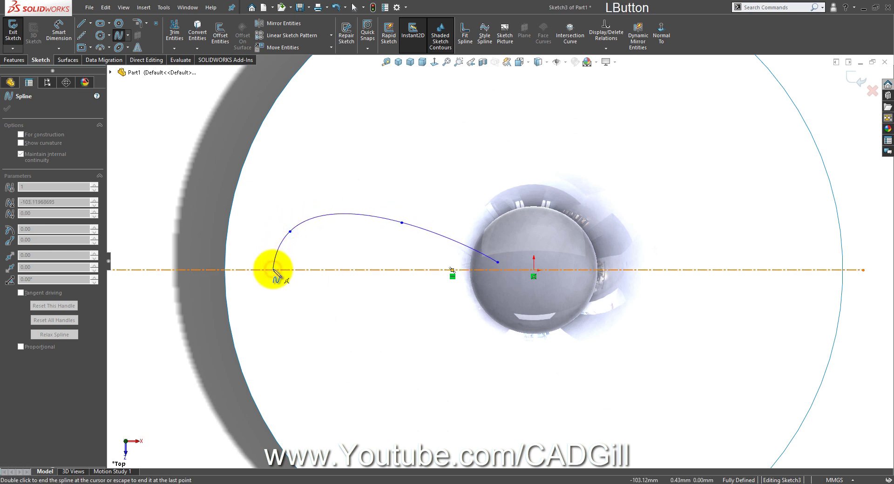
pyautogui.doubleClick(273, 270)
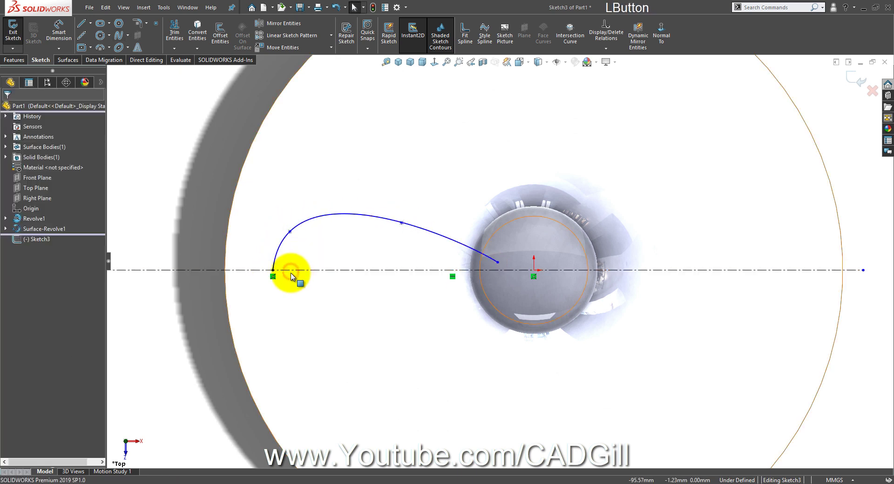
# - Mirror the spline about the horizontal centerline to form a petal-shaped outline
pyautogui.click(284, 240)
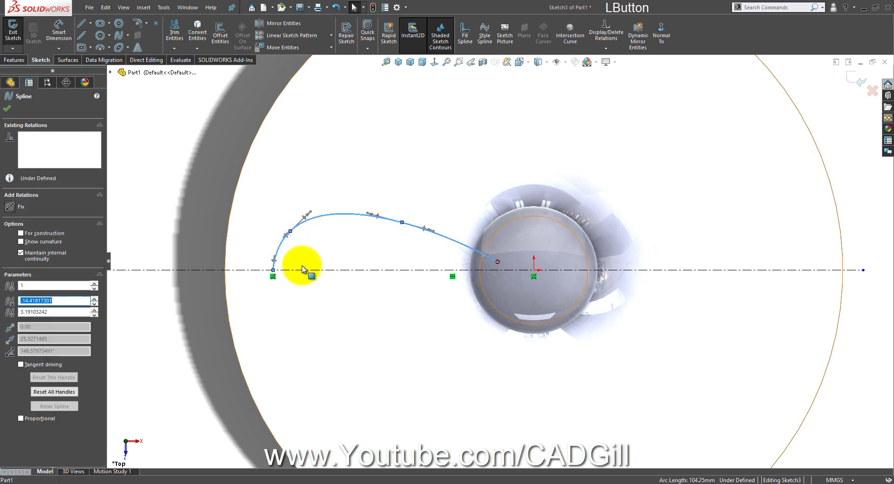
pyautogui.keyDown('ctrl'); pyautogui.click(304, 269); pyautogui.keyUp('ctrl')
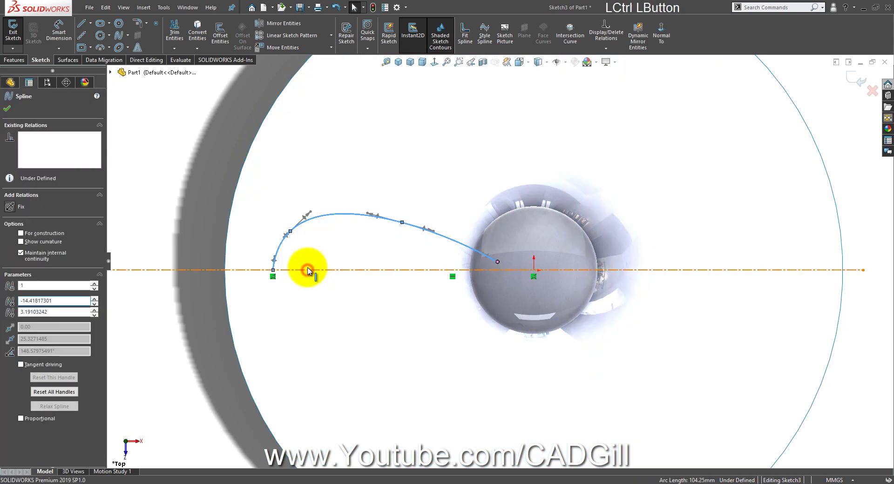
pyautogui.keyDown('ctrl'); pyautogui.click(308, 271); pyautogui.keyUp('ctrl')
pyautogui.click(270, 24)
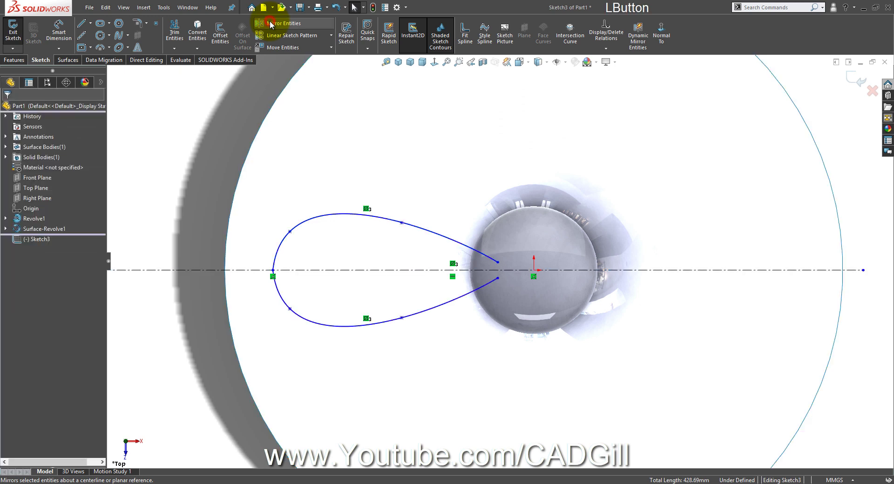
# - Add a Tangent relation between the original spline and its mirrored copy
pyautogui.click(281, 247)
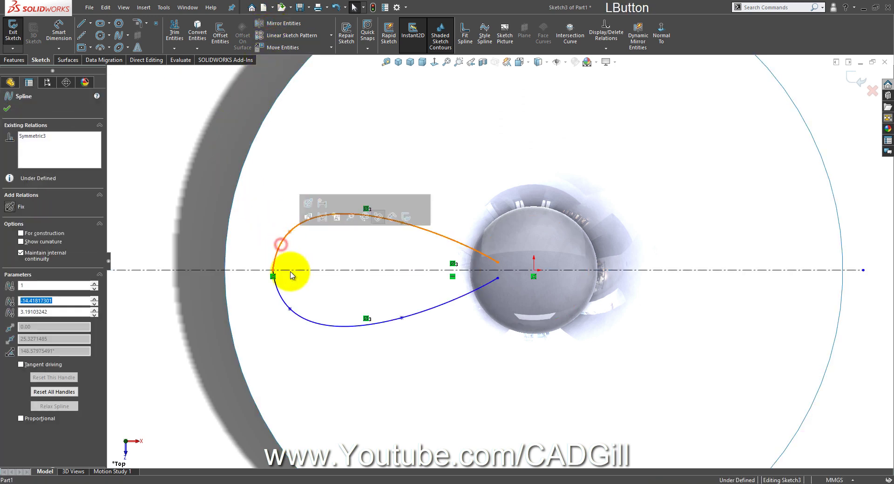
pyautogui.keyDown('ctrl'); pyautogui.click(282, 294); pyautogui.keyUp('ctrl')
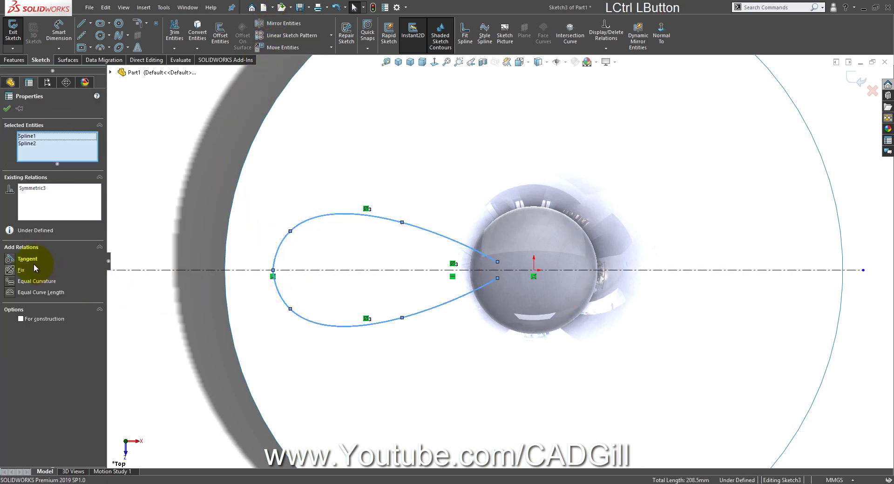
pyautogui.click(25, 259)
pyautogui.click(157, 195)
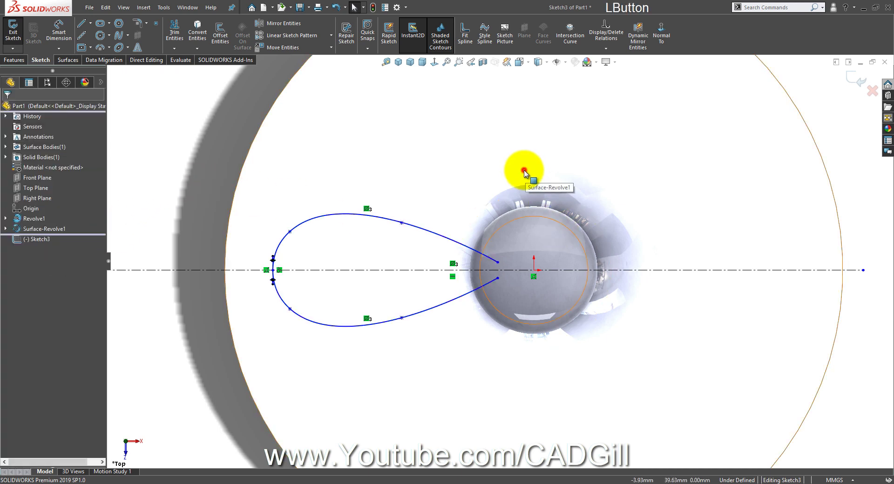
pyautogui.click(524, 171)
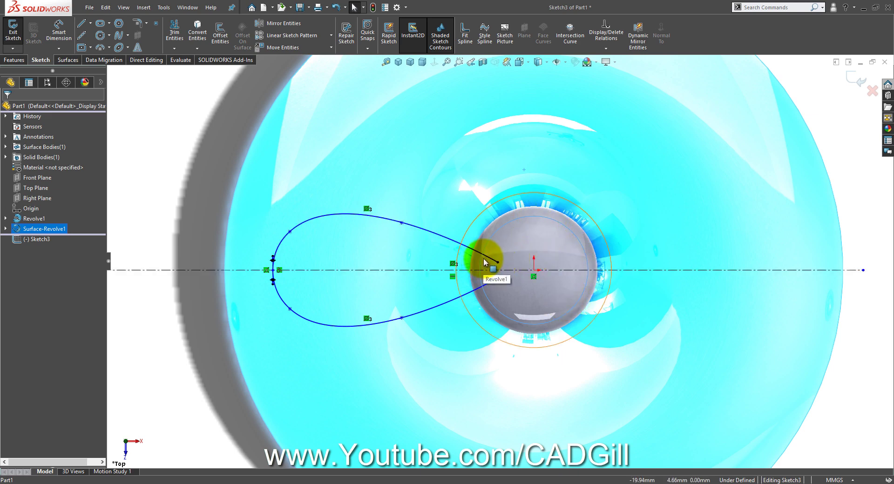
pyautogui.moveTo(486, 263); pyautogui.dragTo(497, 266)
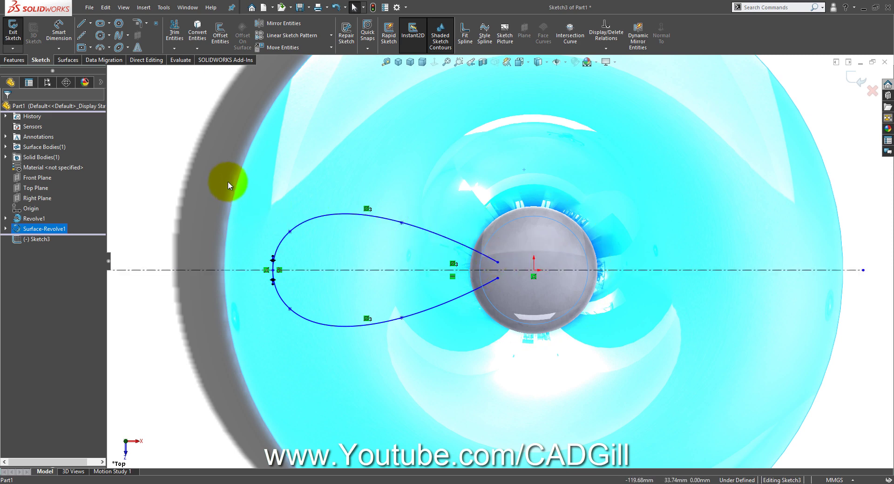
pyautogui.click(216, 174)
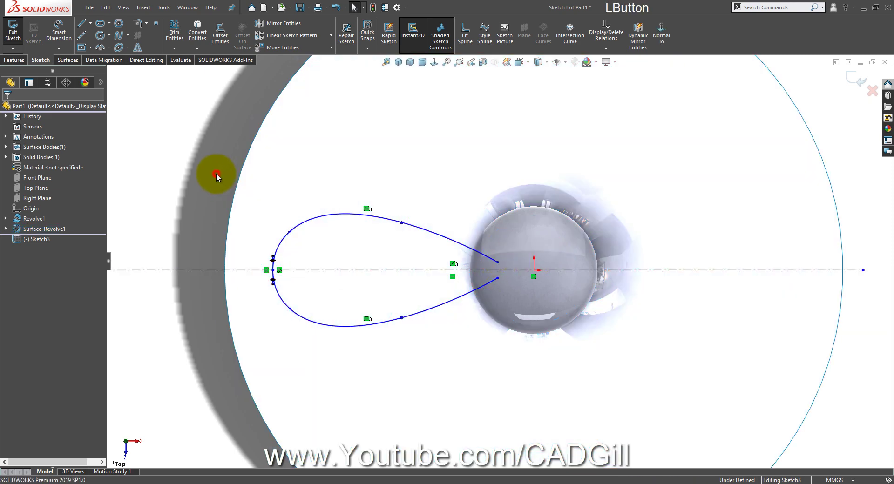
# - Trim the revolved surface with the petal sketch using a Standard trim and Remove selections, removing the area outside the outline
pyautogui.click(75, 61)
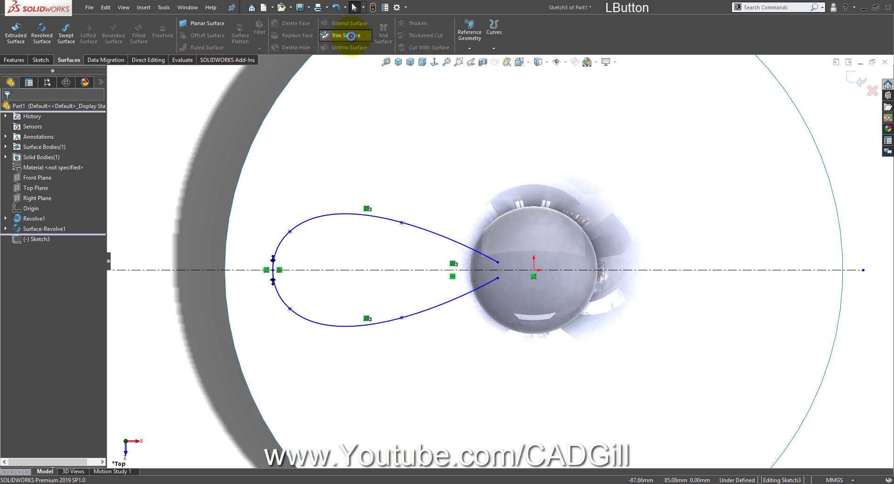
pyautogui.click(351, 36)
pyautogui.click(41, 136)
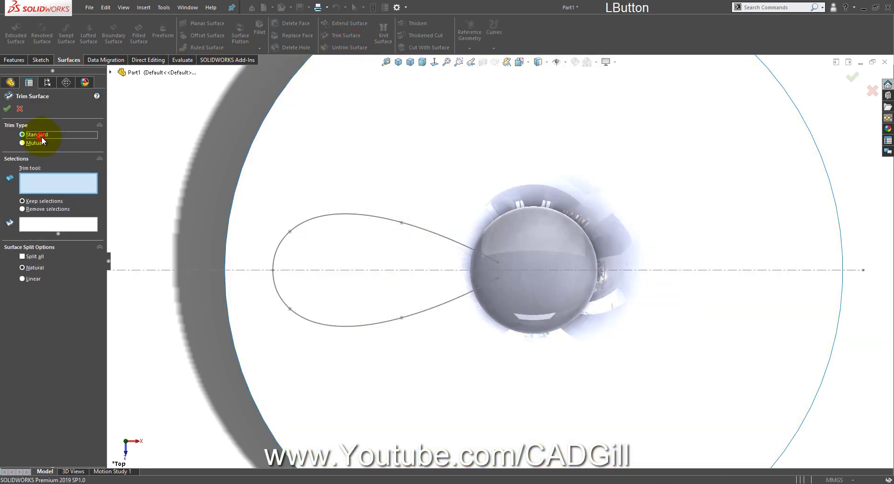
pyautogui.click(327, 217)
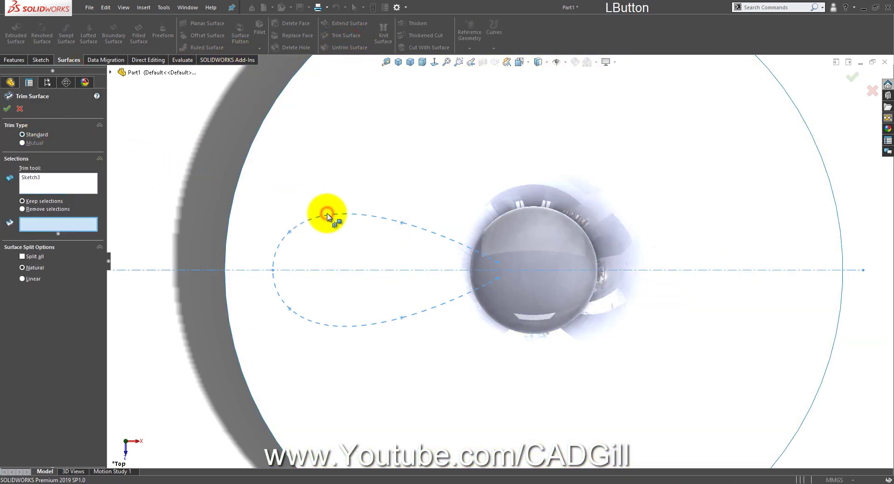
pyautogui.click(335, 182)
pyautogui.click(46, 210)
pyautogui.click(7, 108)
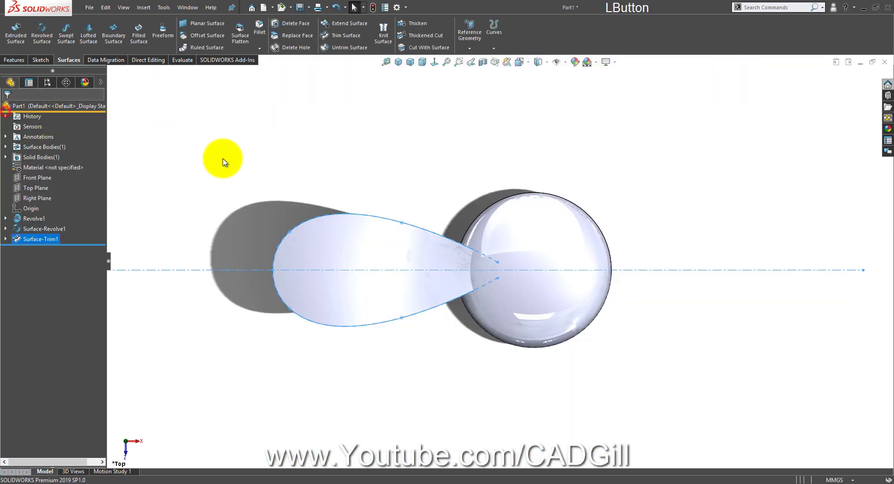
pyautogui.moveTo(345, 184); pyautogui.dragTo(585, 308, button='middle')
pyautogui.rightClick(585, 308)
pyautogui.moveTo(585, 307); pyautogui.dragTo(579, 193, button='right')
pyautogui.click(428, 280)
pyautogui.rightClick(435, 279)
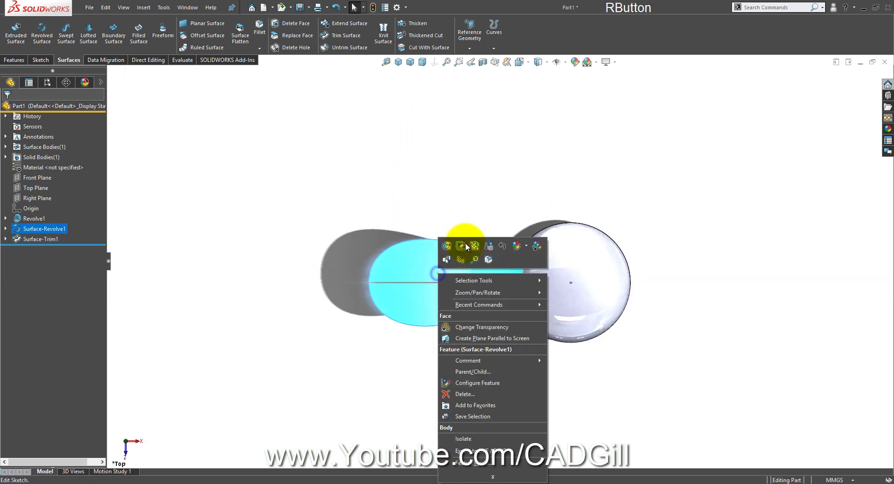
pyautogui.click(461, 194)
pyautogui.click(855, 77)
pyautogui.moveTo(854, 77)
pyautogui.mouseDown(button='middle')
pyautogui.moveTo(525, 200)
pyautogui.moveTo(177, 227)
pyautogui.mouseUp(button='middle')
# - Edit the surface trim's sketch and move the petal's outer tip outward along the centerline to about X -111 mm
pyautogui.click(38, 239)
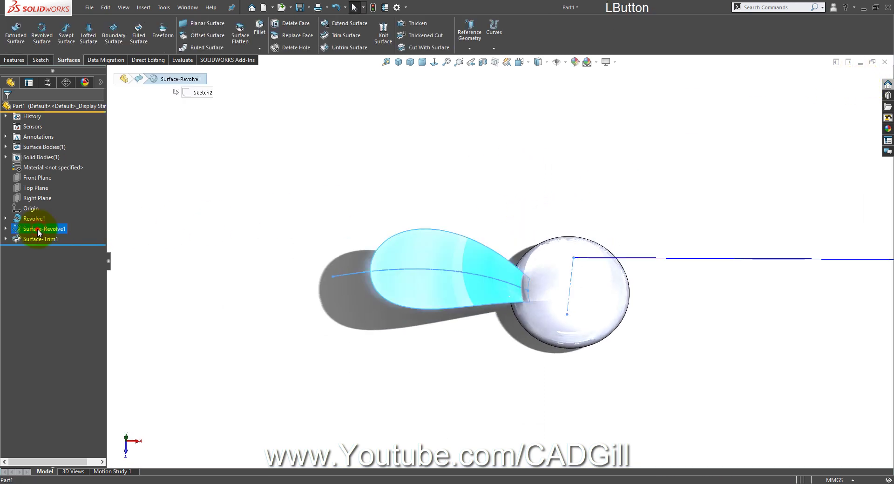
pyautogui.click(56, 220)
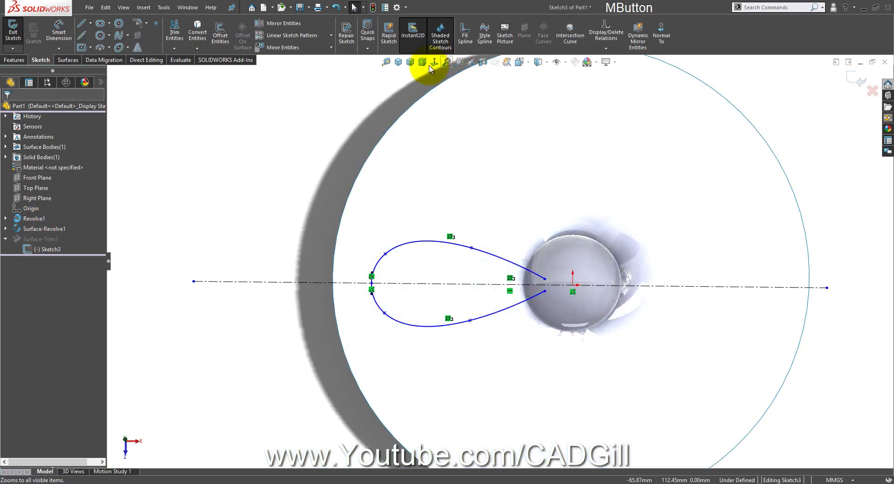
pyautogui.click(429, 64)
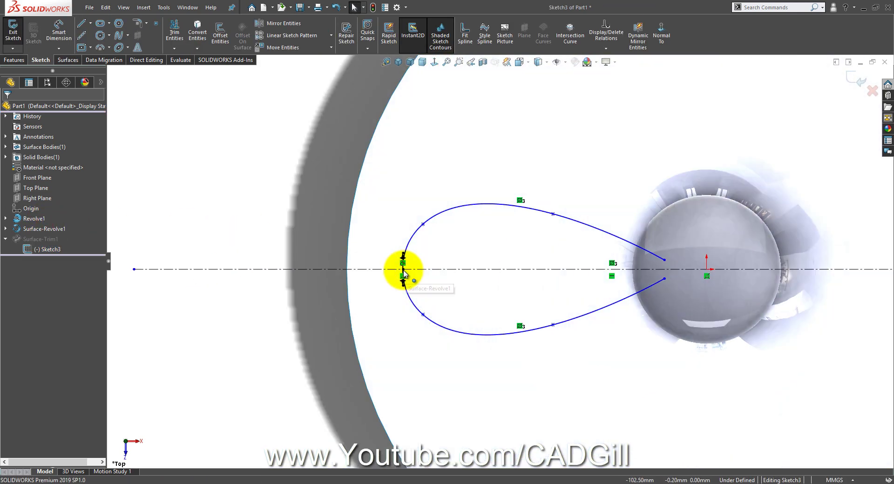
pyautogui.moveTo(402, 270); pyautogui.dragTo(379, 269)
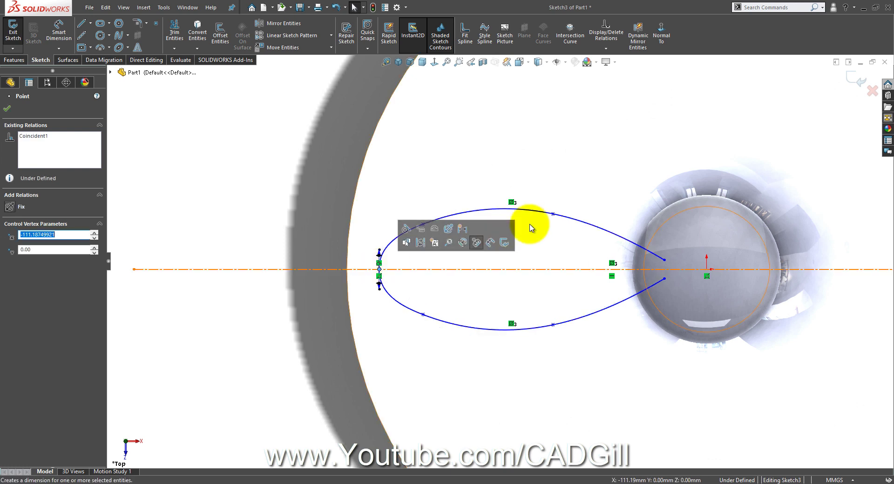
pyautogui.click(322, 172)
# - Move the upper spline point nearest the petal's tip outward to about X -98 mm, Y 19 mm, and exit the sketch
pyautogui.rightClick(423, 225)
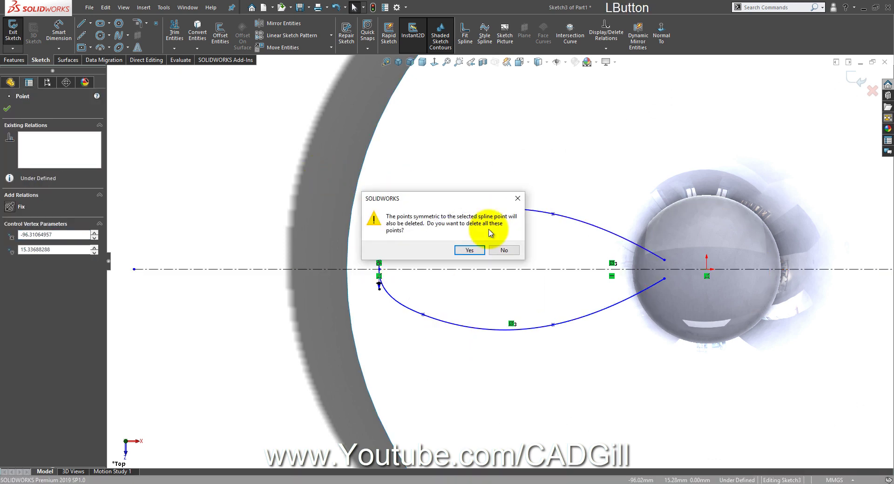
pyautogui.click(502, 248)
pyautogui.moveTo(423, 219)
pyautogui.mouseDown()
pyautogui.moveTo(413, 158)
pyautogui.moveTo(419, 216)
pyautogui.mouseUp()
pyautogui.click(281, 192)
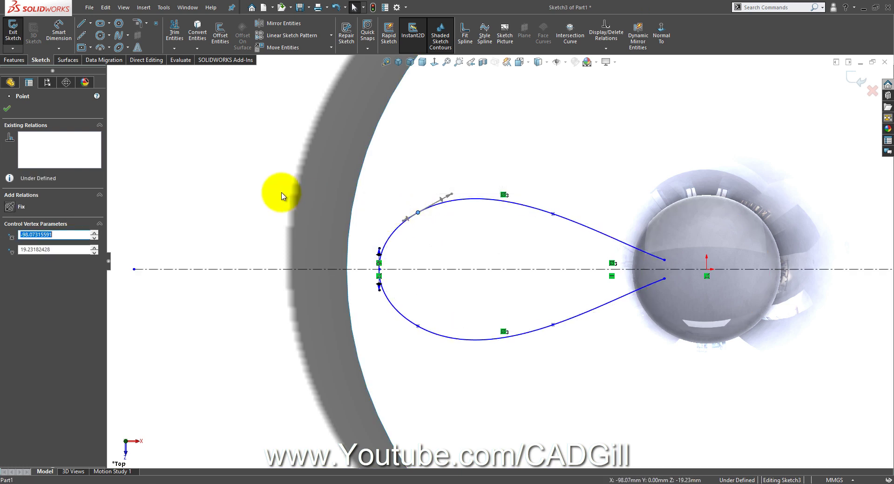
pyautogui.click(857, 78)
# - Create a reference axis at the intersection of the Front Plane and the Right Plane
pyautogui.moveTo(711, 186); pyautogui.dragTo(671, 147, button='middle')
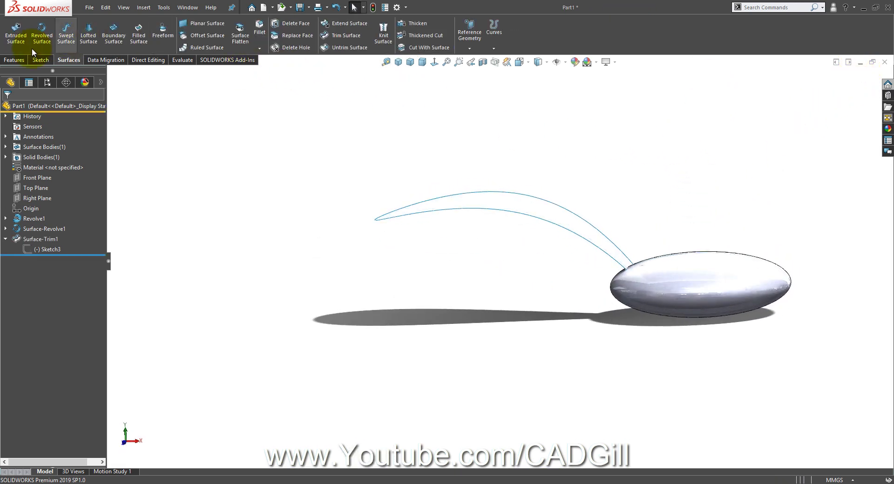
pyautogui.click(23, 57)
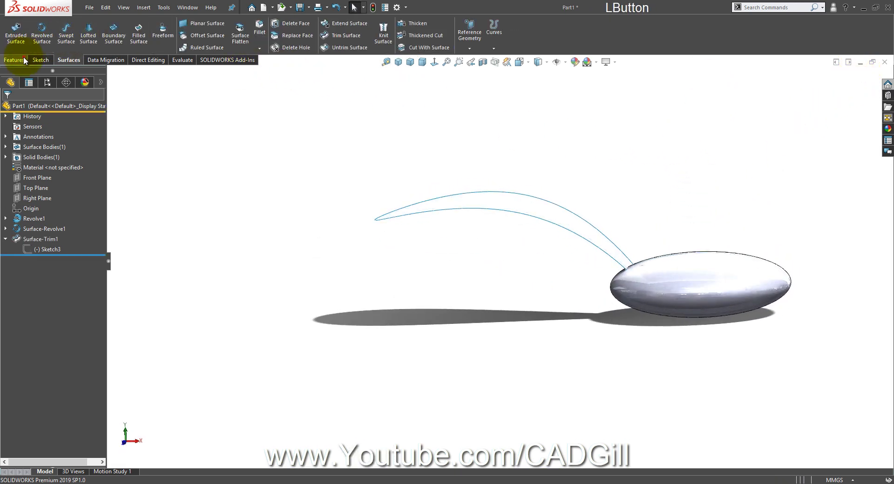
pyautogui.click(38, 178)
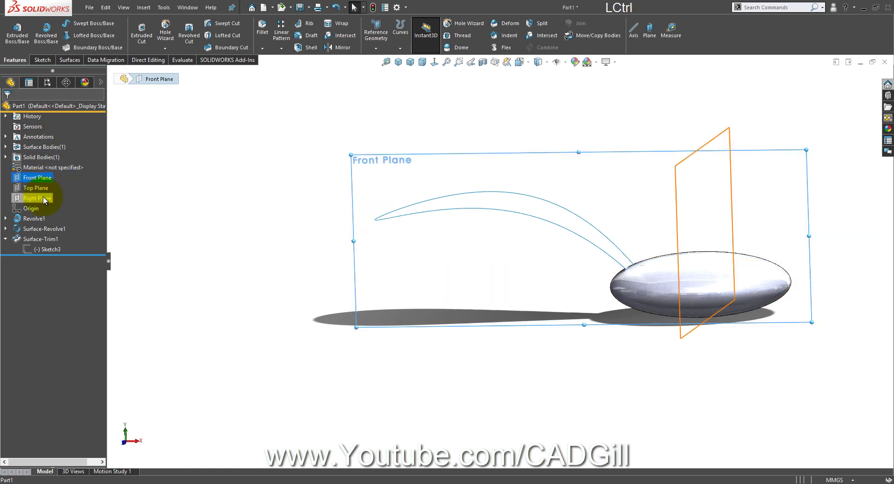
pyautogui.keyDown('ctrl'); pyautogui.click(45, 199); pyautogui.keyUp('ctrl')
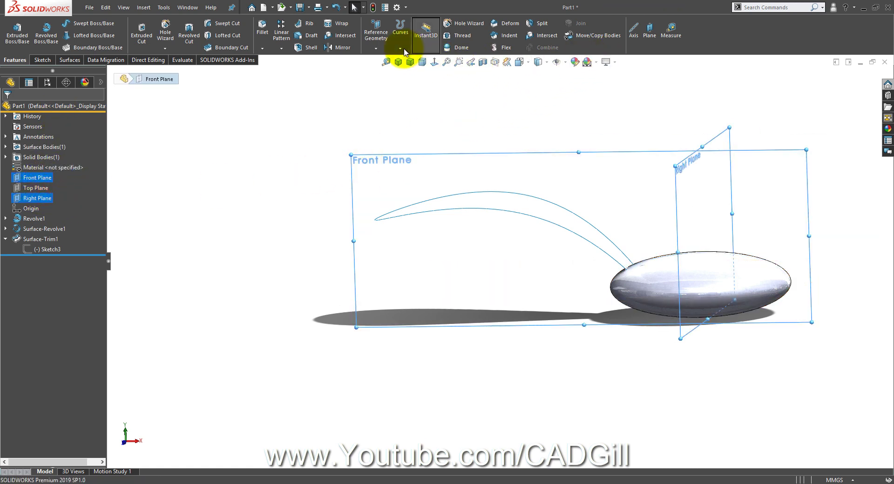
pyautogui.click(369, 48)
pyautogui.click(378, 78)
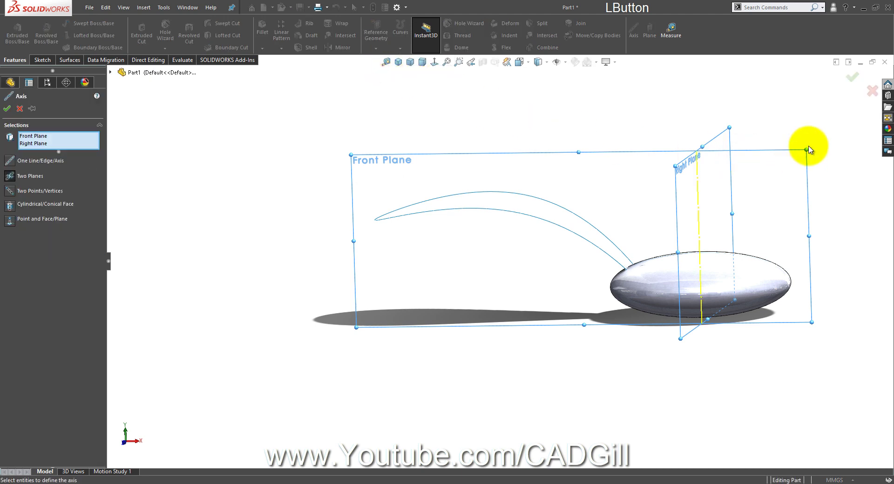
pyautogui.click(845, 81)
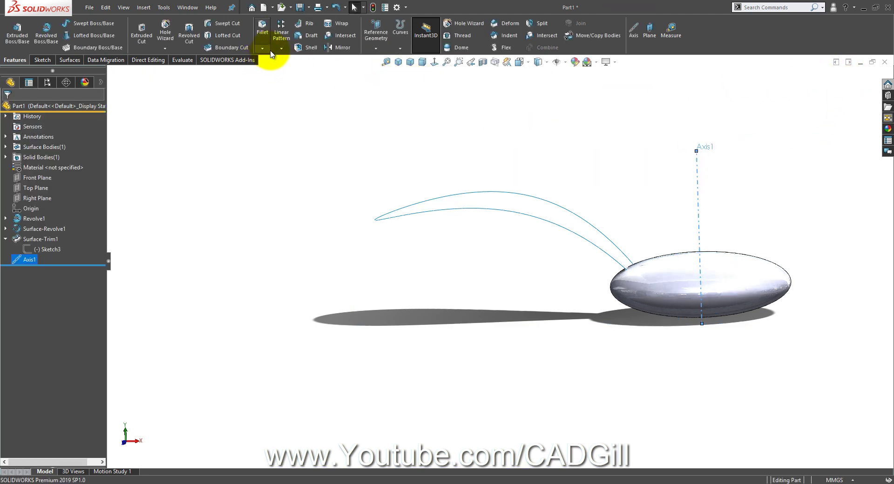
# - Circular-pattern the trimmed petal surface body around the new axis with 10 equally spaced instances over 360 degrees
pyautogui.click(281, 48)
pyautogui.click(287, 75)
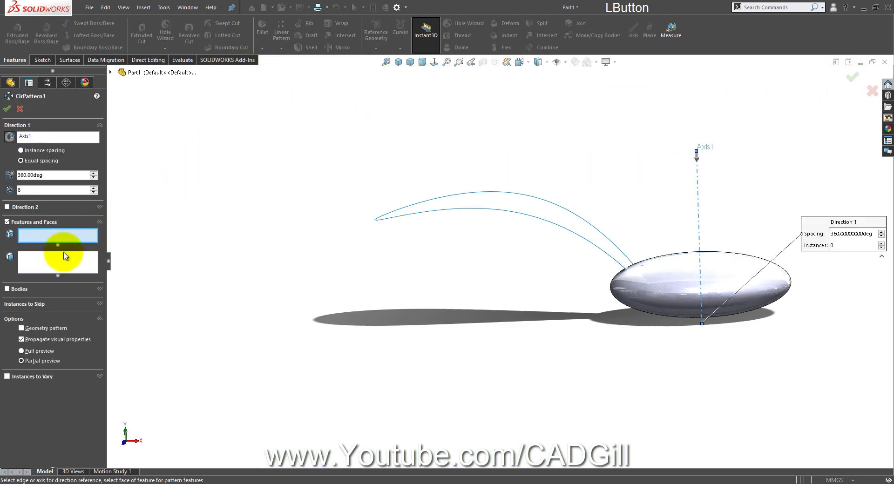
pyautogui.click(8, 290)
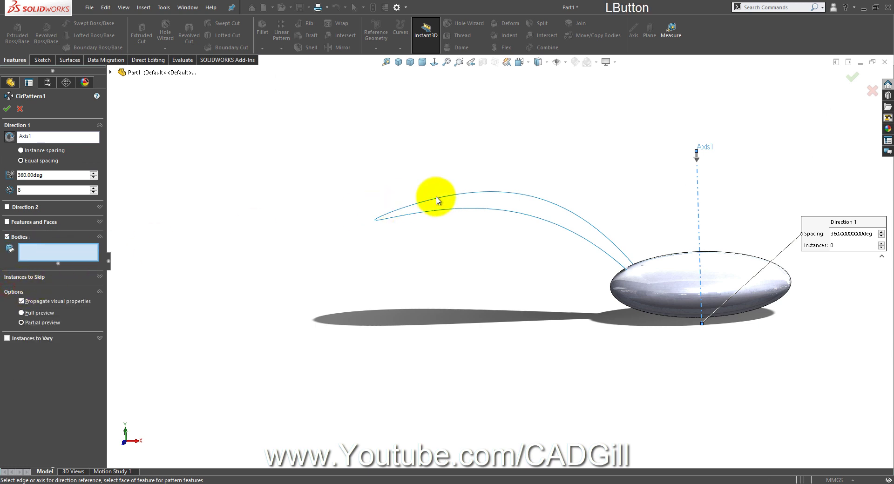
pyautogui.click(474, 201)
pyautogui.moveTo(474, 200); pyautogui.dragTo(473, 312, button='middle')
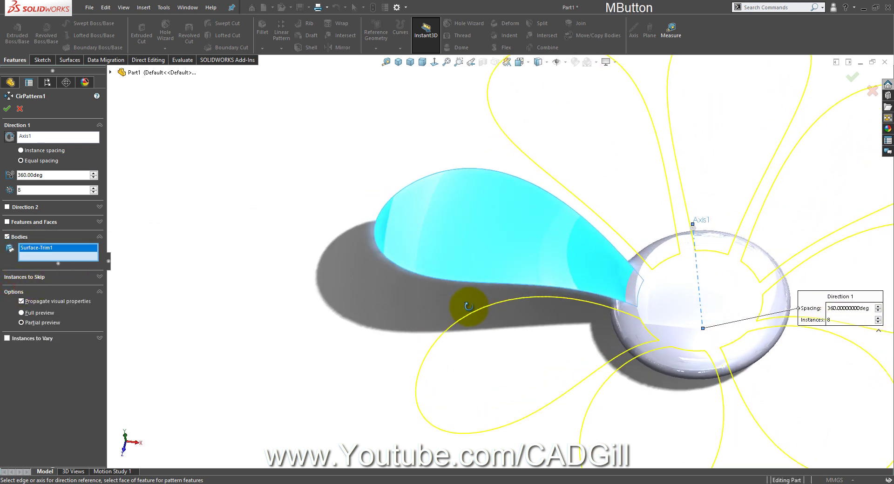
pyautogui.moveTo(461, 279); pyautogui.dragTo(480, 273, button='middle')
pyautogui.click(94, 188)
pyautogui.click(94, 188)
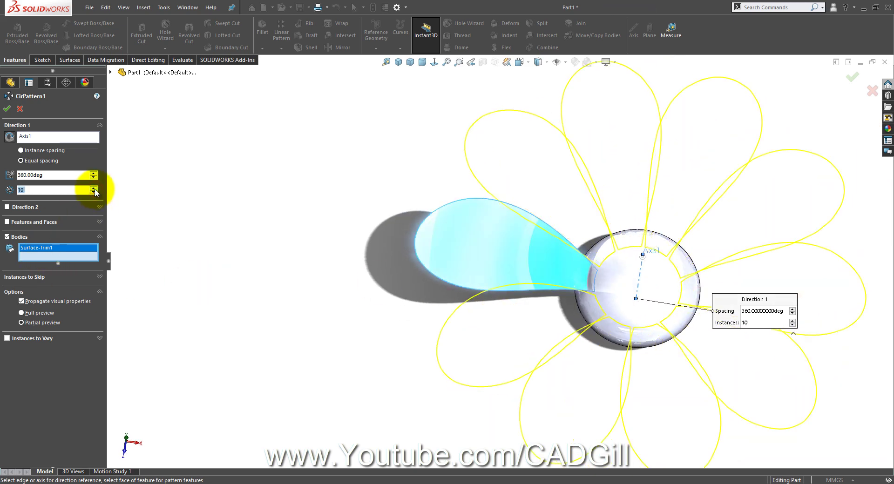
pyautogui.click(7, 109)
# - Edit the trim sketch, moving the upper spline's inner endpoint to about X -13.5 mm, Y 6.9 mm and adjusting its tangent handle
pyautogui.scroll(-4, 599, 256)
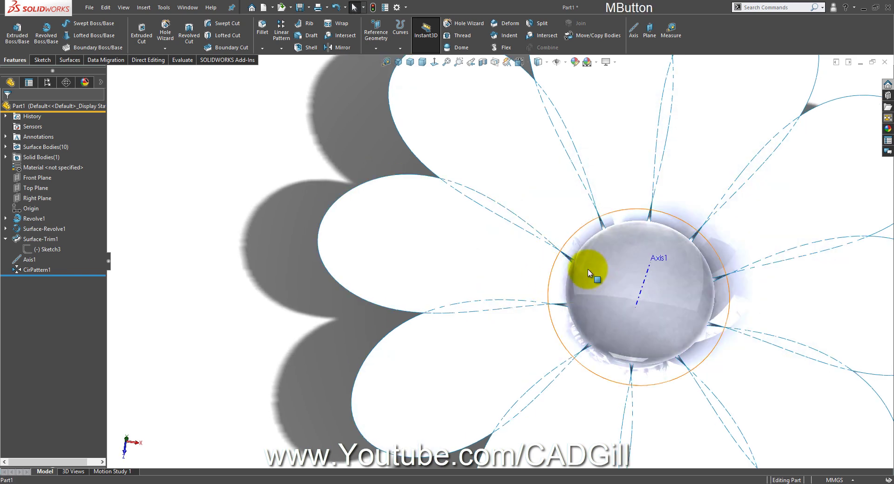
pyautogui.scroll(-5, 569, 260)
pyautogui.scroll(3, 452, 299)
pyautogui.click(449, 294)
pyautogui.scroll(3, 273, 285)
pyautogui.click(40, 251)
pyautogui.click(56, 231)
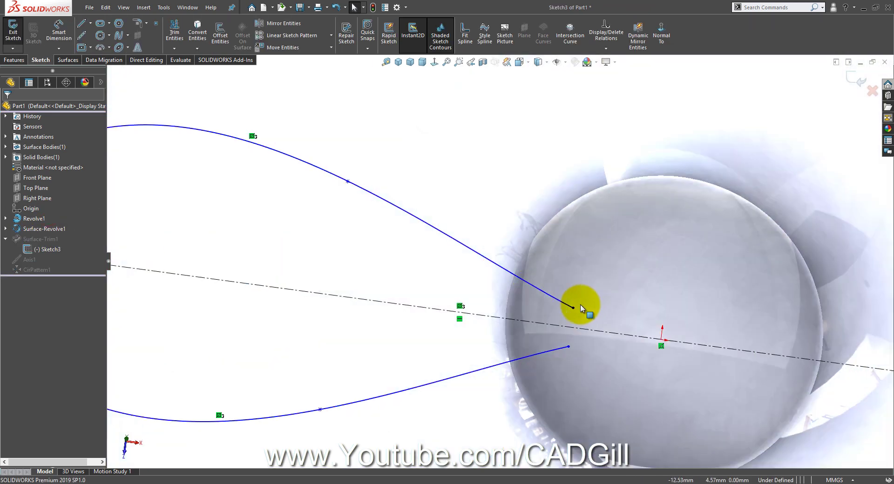
pyautogui.moveTo(574, 308); pyautogui.dragTo(582, 287)
pyautogui.click(544, 271)
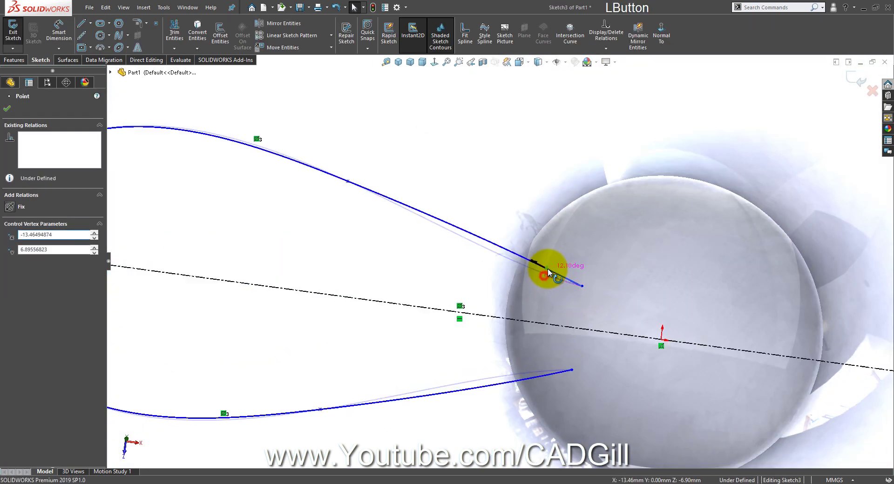
pyautogui.scroll(2, 543, 270)
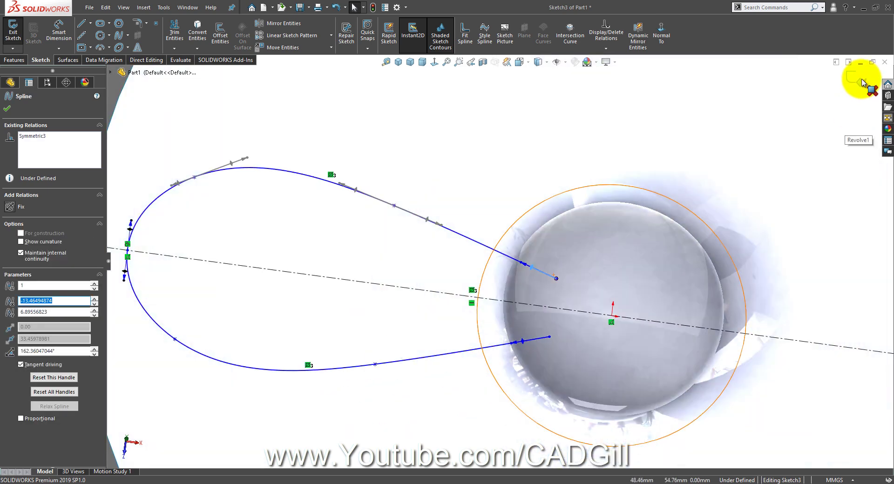
pyautogui.click(861, 81)
# - Edit the trim sketch once more and move the upper spline's inner endpoint toward the centerline to about X -13.6 mm, Y 5.5 mm
pyautogui.scroll(4, 562, 252)
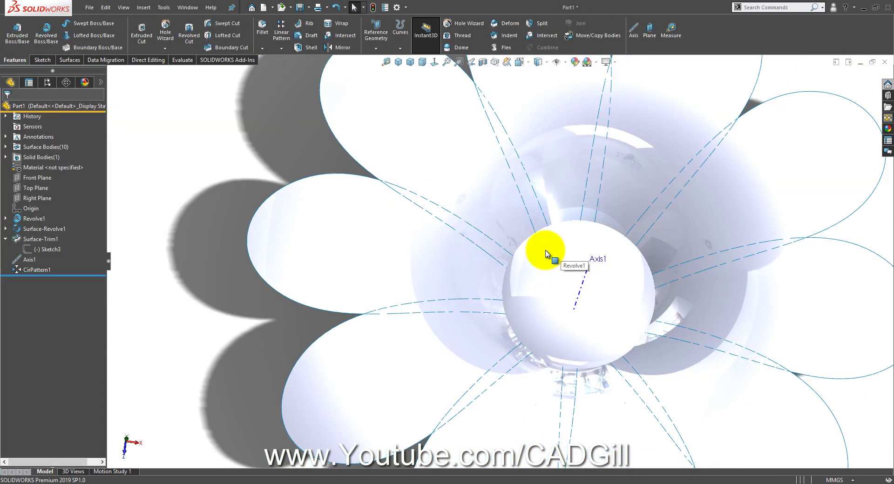
pyautogui.moveTo(541, 254); pyautogui.dragTo(479, 265, button='middle')
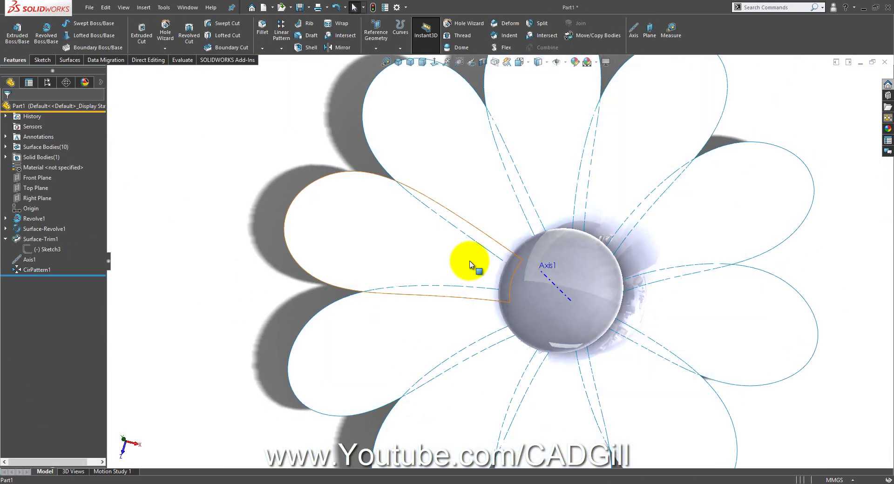
pyautogui.click(475, 263)
pyautogui.click(47, 250)
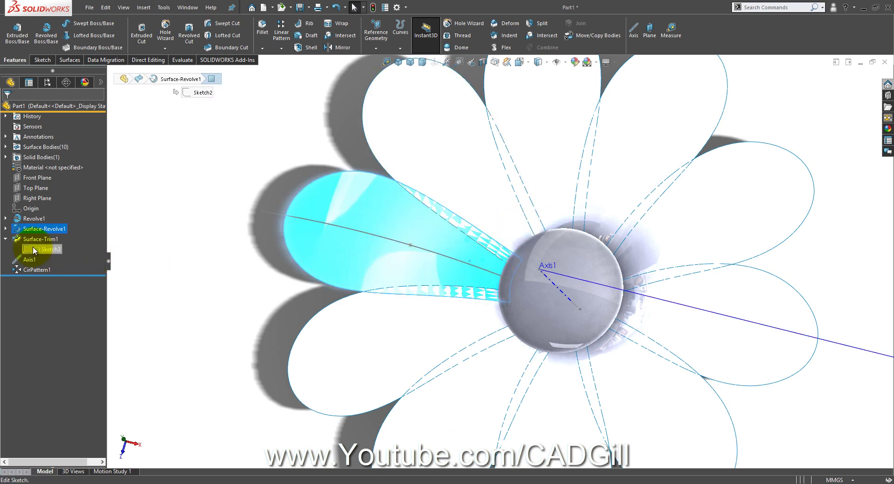
pyautogui.click(98, 222)
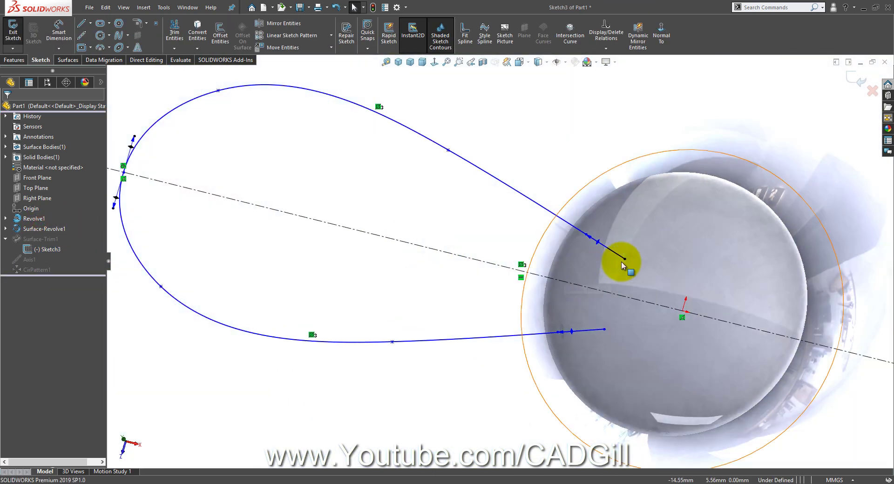
pyautogui.click(626, 259)
pyautogui.moveTo(626, 261)
pyautogui.mouseDown()
pyautogui.moveTo(615, 265)
pyautogui.moveTo(623, 266)
pyautogui.mouseUp()
pyautogui.click(861, 82)
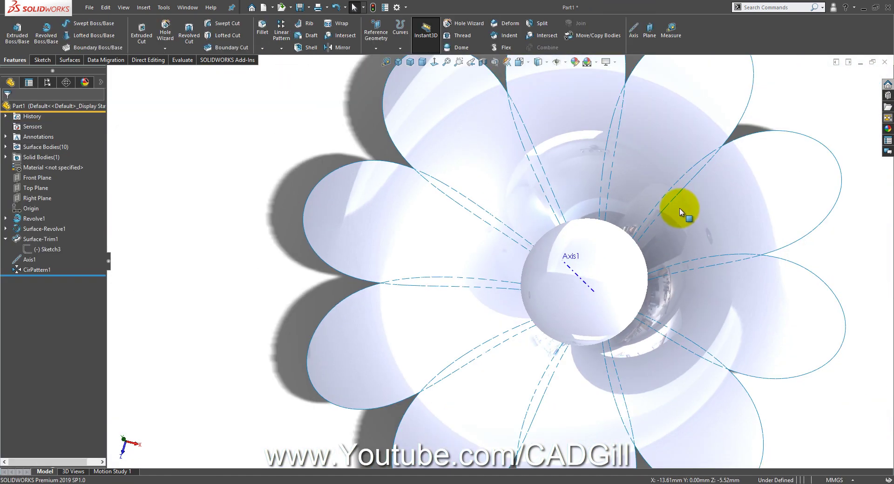
# - Examine the patterned petals from the side and above, checking their overlap and how they meet the hub
pyautogui.moveTo(679, 206); pyautogui.dragTo(693, 191, button='middle')
pyautogui.scroll(3, 693, 191)
pyautogui.moveTo(670, 224); pyautogui.dragTo(659, 132, button='middle')
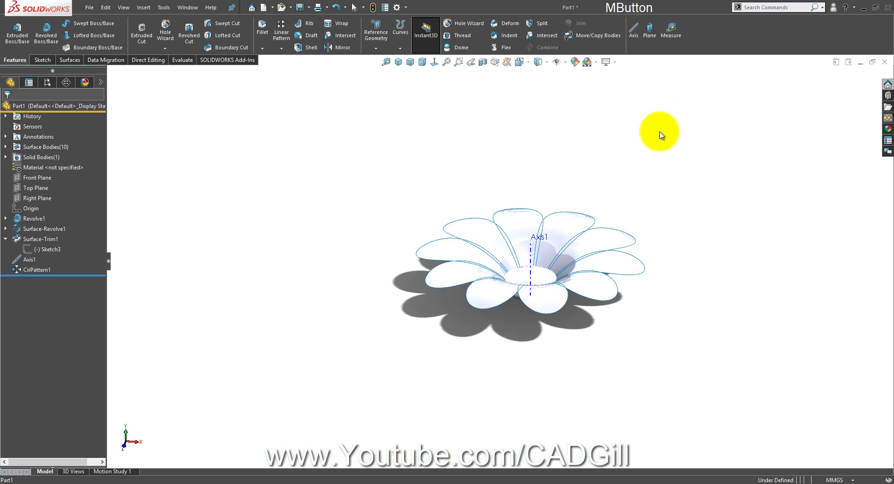
pyautogui.click(26, 273)
pyautogui.moveTo(533, 352); pyautogui.dragTo(380, 133, button='middle')
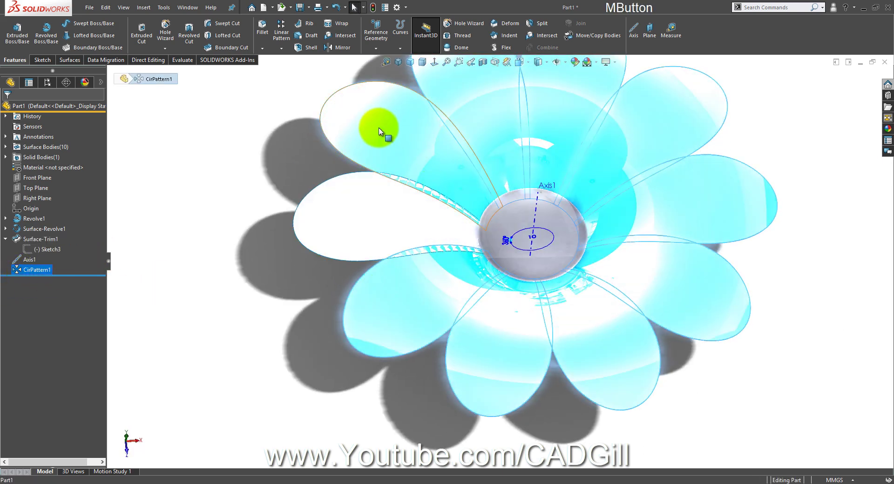
pyautogui.moveTo(516, 183); pyautogui.dragTo(418, 230, button='middle')
pyautogui.click(756, 287)
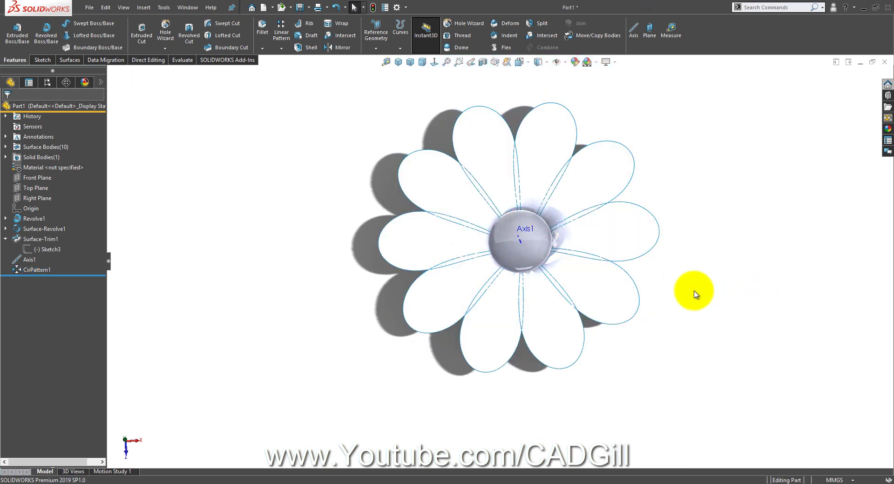
pyautogui.scroll(-3, 605, 292)
pyautogui.moveTo(605, 292); pyautogui.dragTo(368, 243, button='middle')
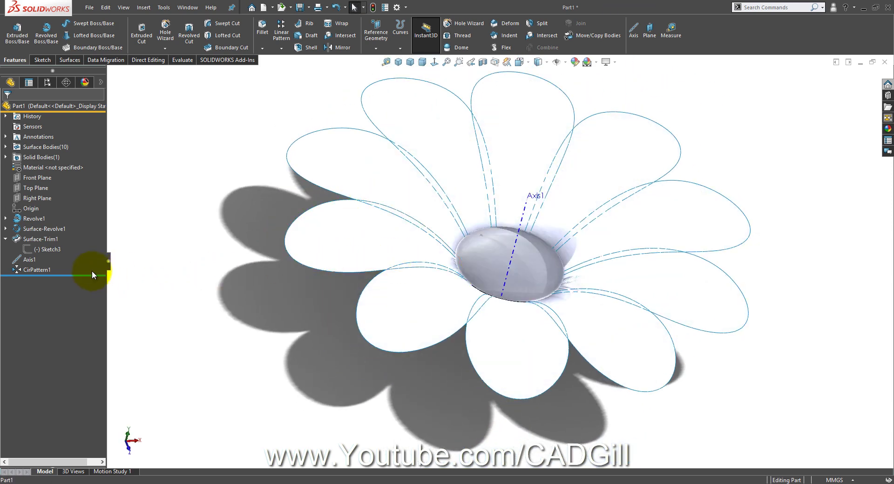
# - Delete the circular pattern of petals
pyautogui.rightClick(36, 270)
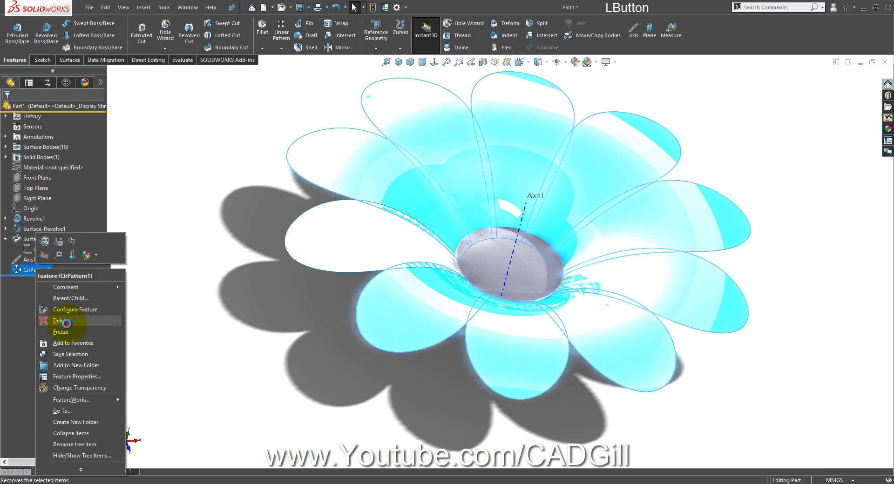
pyautogui.click(65, 321)
pyautogui.click(515, 197)
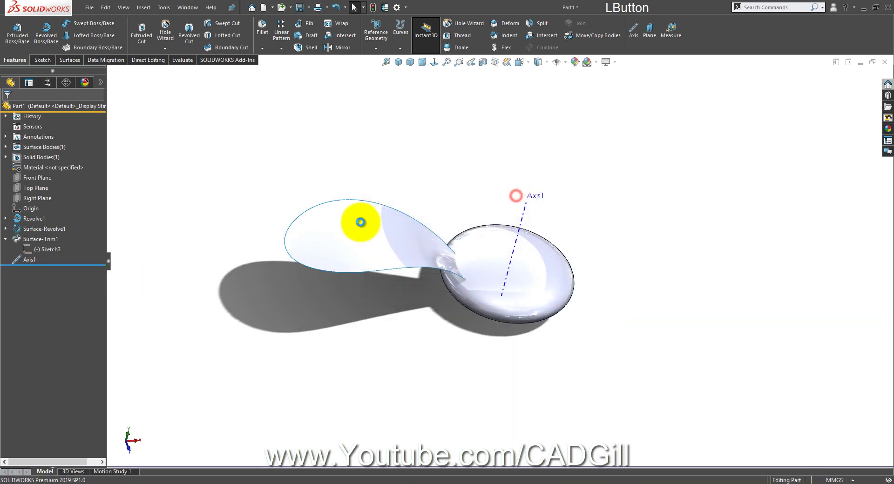
# - In a new Front Plane sketch, create the intersection curve with the petal surface and make it construction geometry
pyautogui.click(361, 222)
pyautogui.click(44, 181)
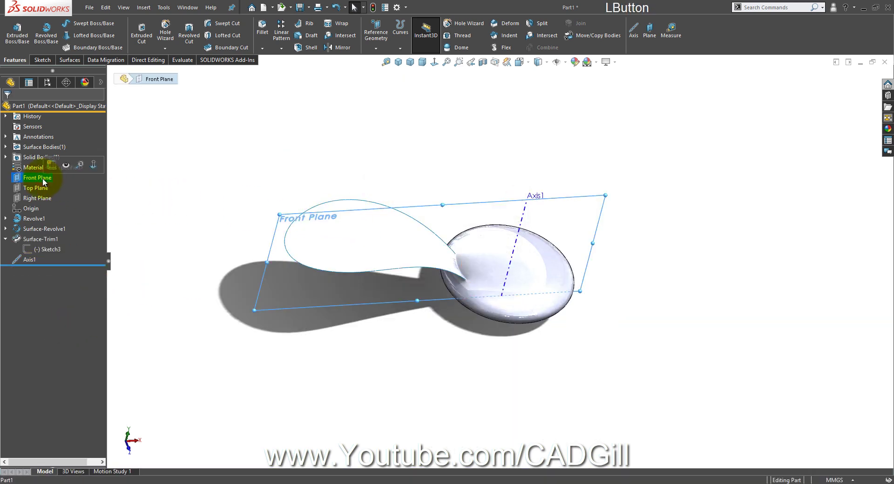
pyautogui.moveTo(335, 210); pyautogui.dragTo(359, 239, button='middle')
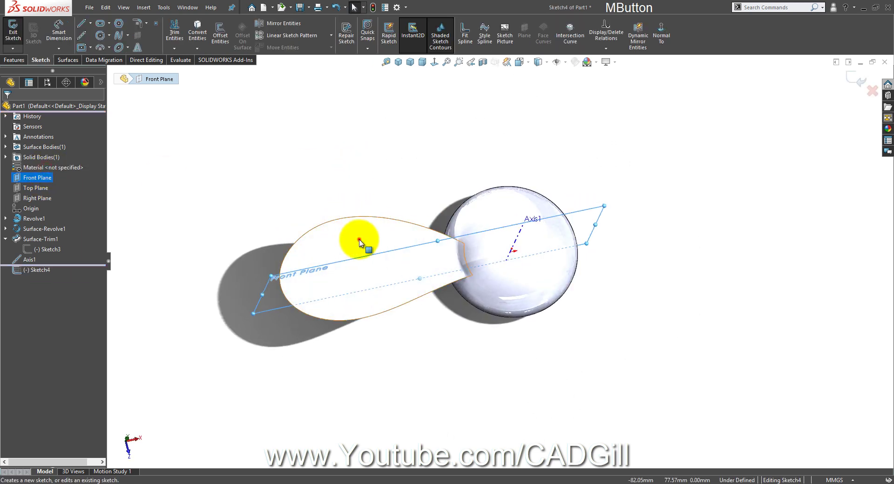
pyautogui.click(359, 239)
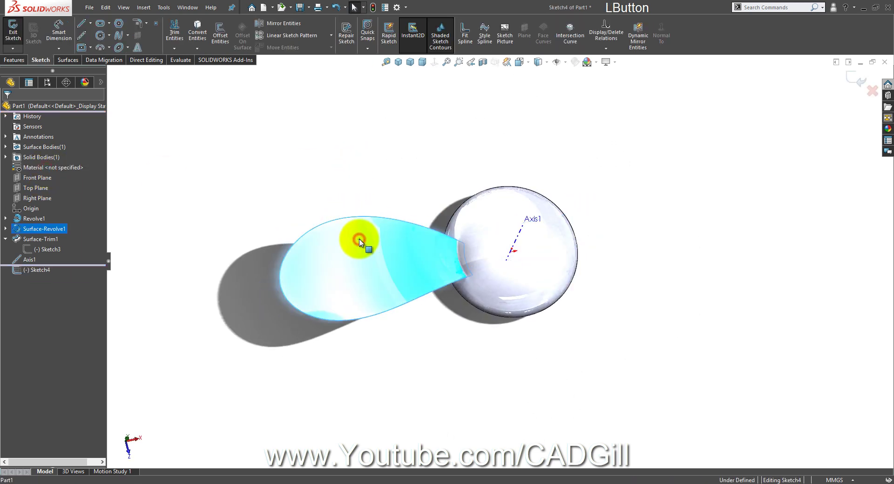
pyautogui.click(164, 9)
pyautogui.moveTo(200, 244)
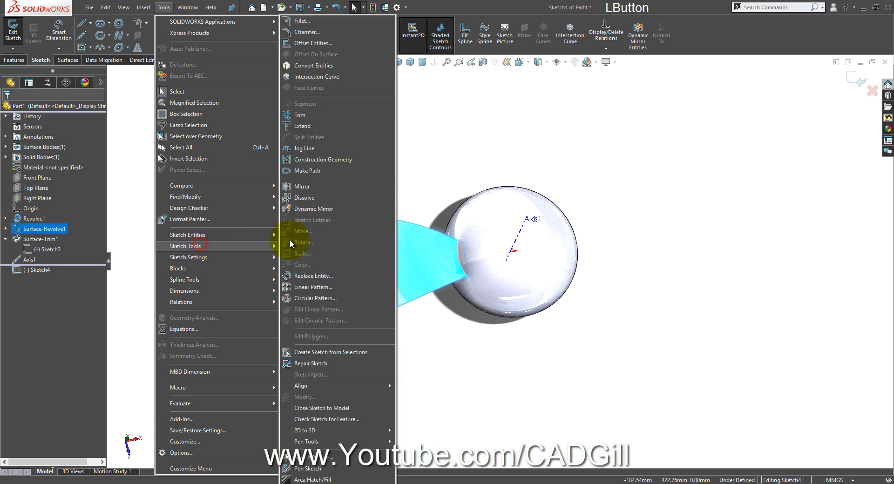
pyautogui.click(326, 80)
pyautogui.moveTo(385, 205); pyautogui.dragTo(363, 240, button='middle')
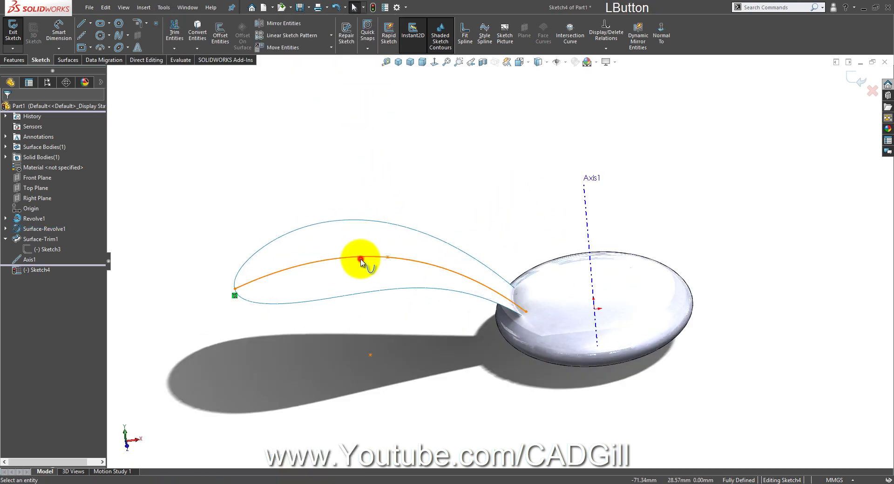
pyautogui.click(363, 257)
pyautogui.click(399, 231)
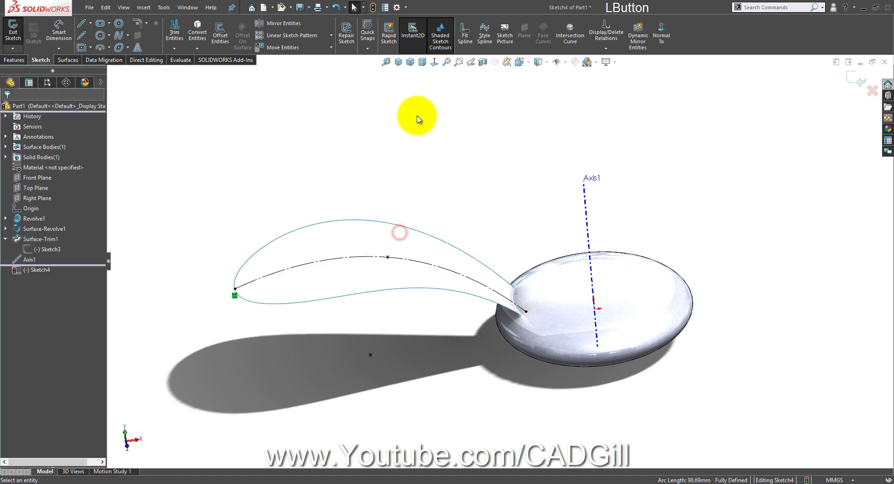
# - Draw a spline with two intermediate points below the construction curve, from the petal tip to the curve's inner end
pyautogui.click(432, 63)
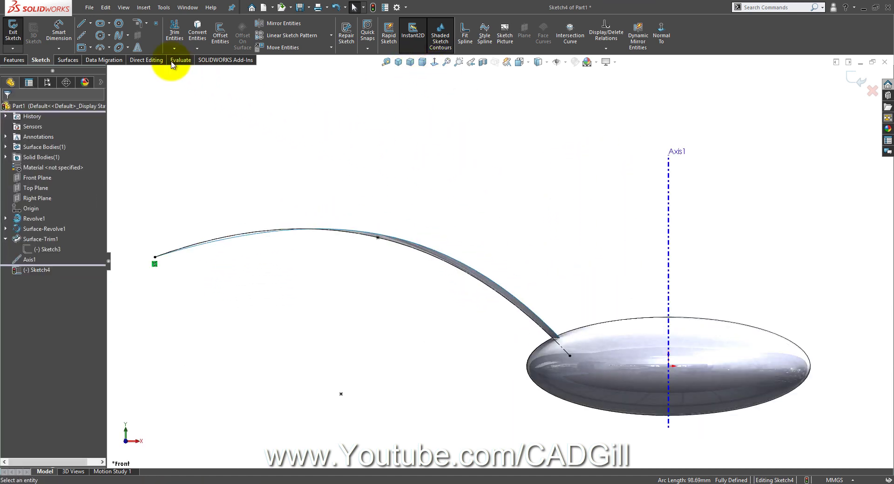
pyautogui.click(155, 255)
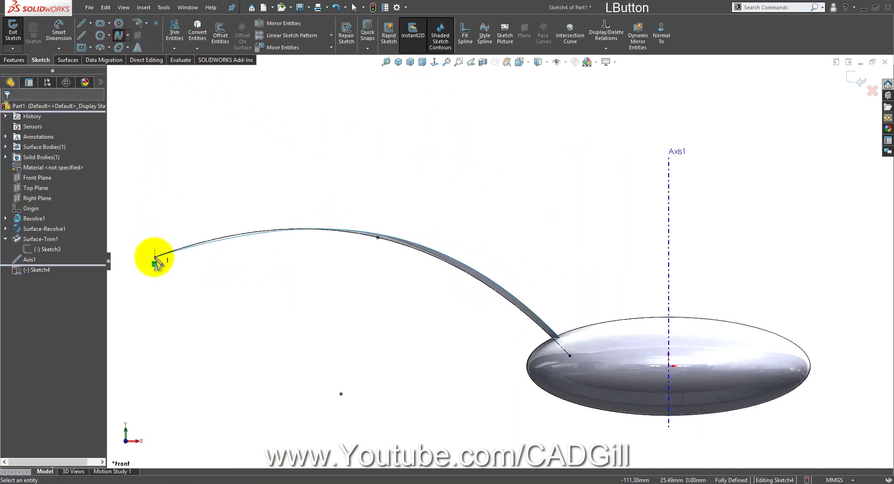
pyautogui.click(360, 255)
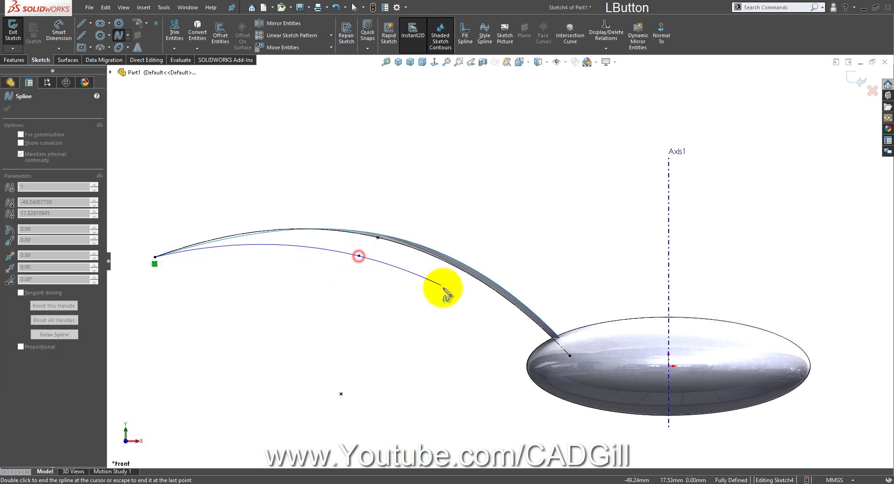
pyautogui.click(498, 317)
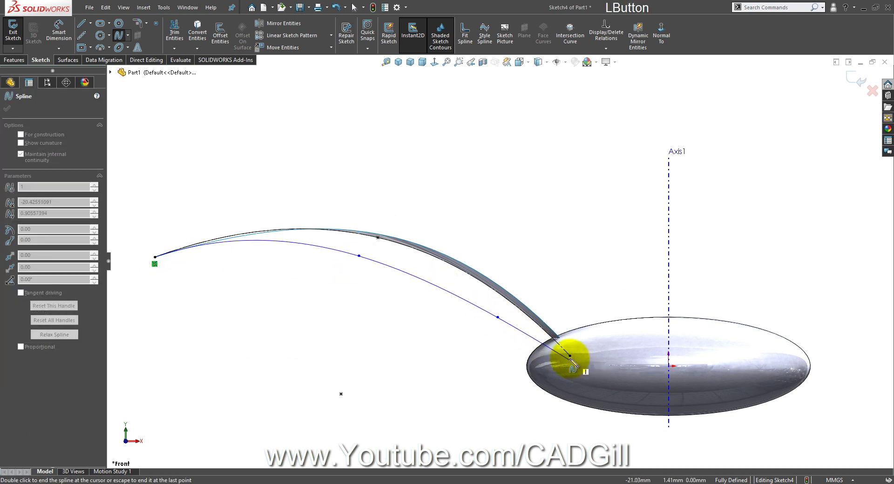
pyautogui.moveTo(583, 350); pyautogui.dragTo(591, 250, button='right')
pyautogui.click(599, 257)
pyautogui.click(555, 247)
# - Smooth the spline by moving its two intermediate points up toward the construction curve and outward to the petal tip, and finish the sketch
pyautogui.click(359, 255)
pyautogui.moveTo(388, 260); pyautogui.dragTo(334, 252)
pyautogui.moveTo(499, 318); pyautogui.dragTo(478, 293)
pyautogui.click(430, 220)
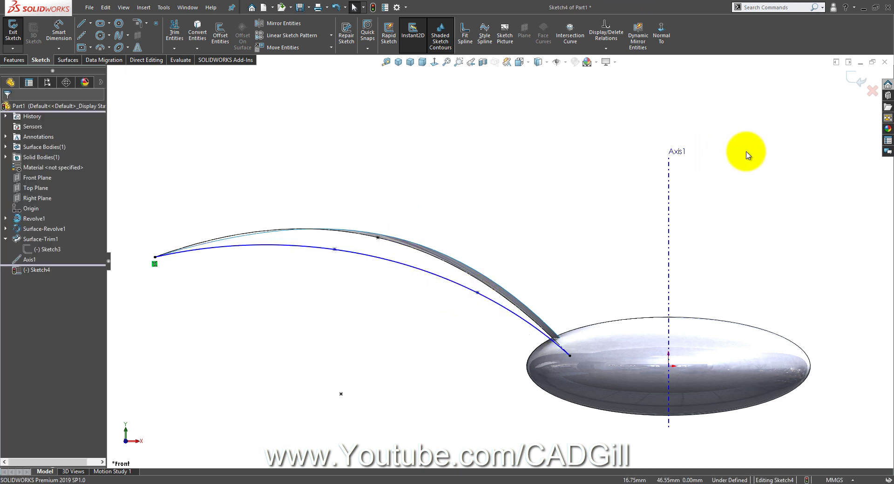
pyautogui.moveTo(651, 145); pyautogui.dragTo(632, 212, button='middle')
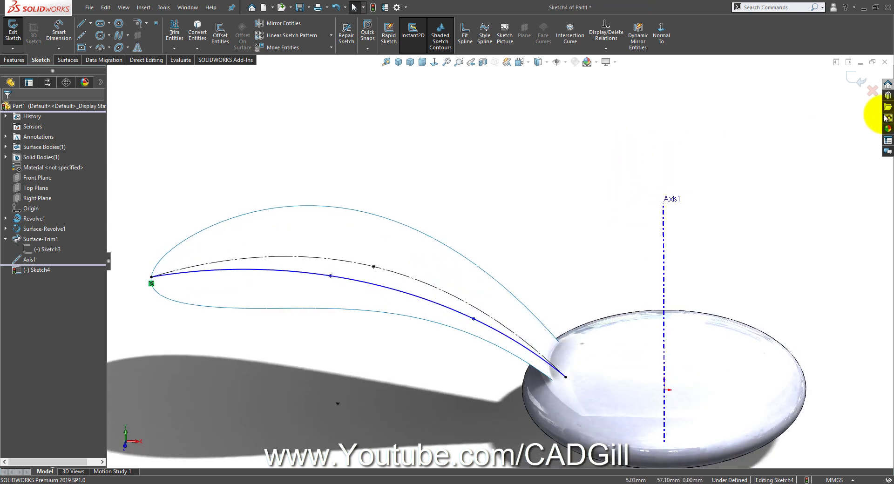
pyautogui.click(859, 78)
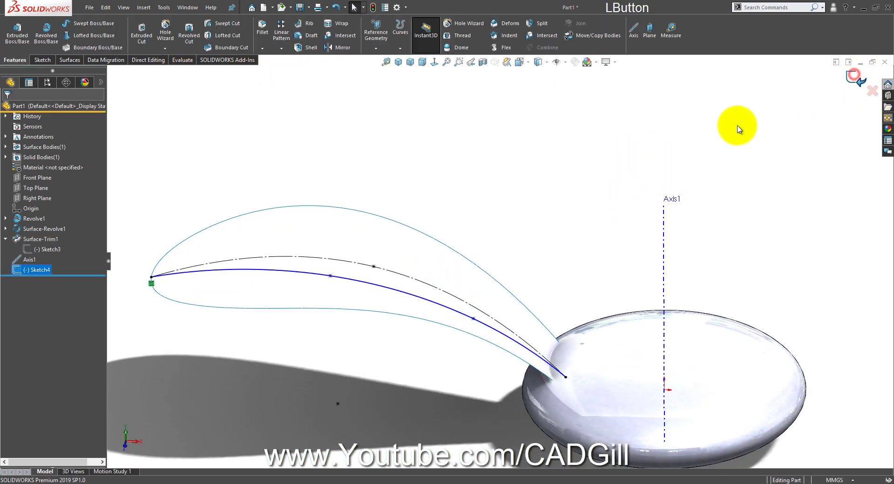
# - Create a lofted surface using one petal side edge, the section spline sketch and the opposite petal edge as profiles
pyautogui.click(75, 61)
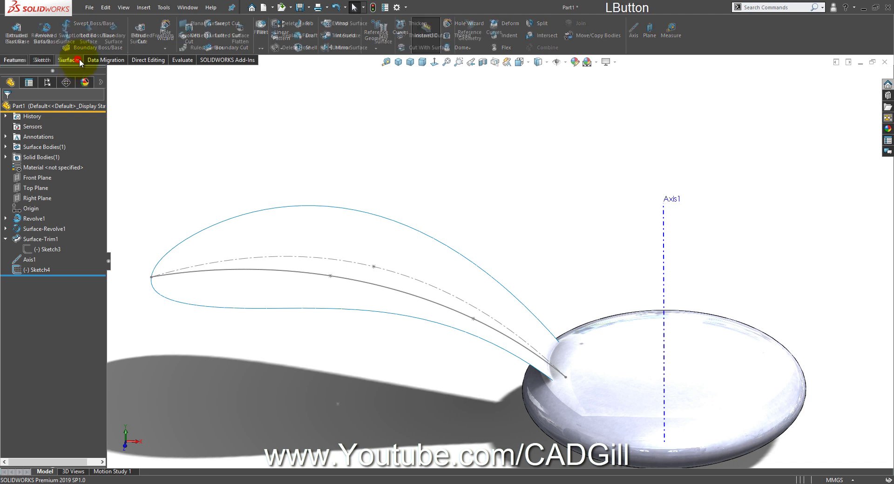
pyautogui.click(87, 37)
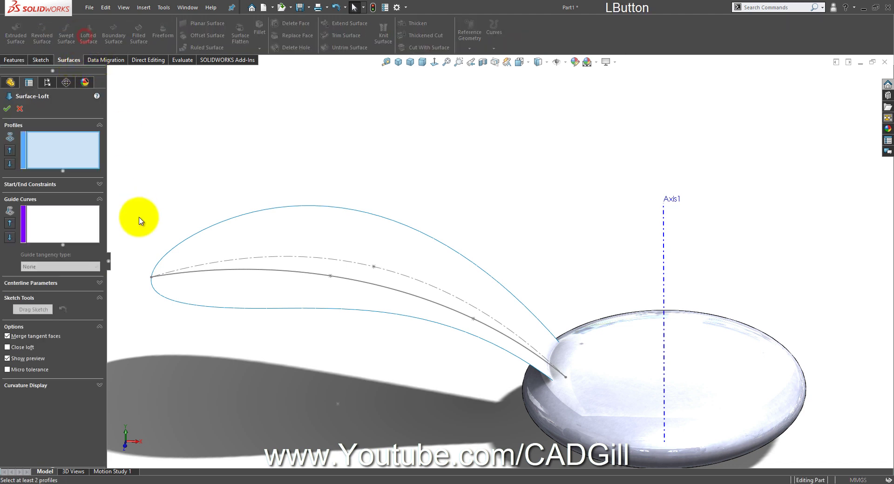
pyautogui.click(154, 290)
pyautogui.click(175, 275)
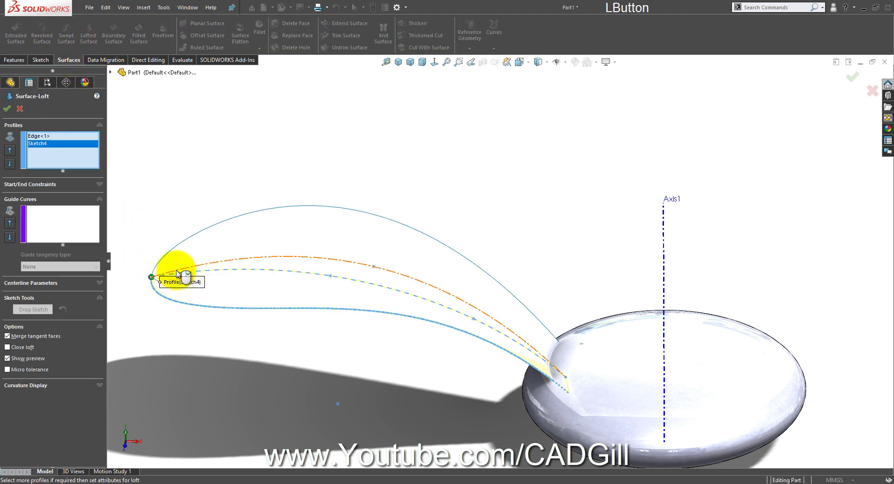
pyautogui.click(171, 251)
pyautogui.moveTo(139, 249); pyautogui.dragTo(218, 180, button='middle')
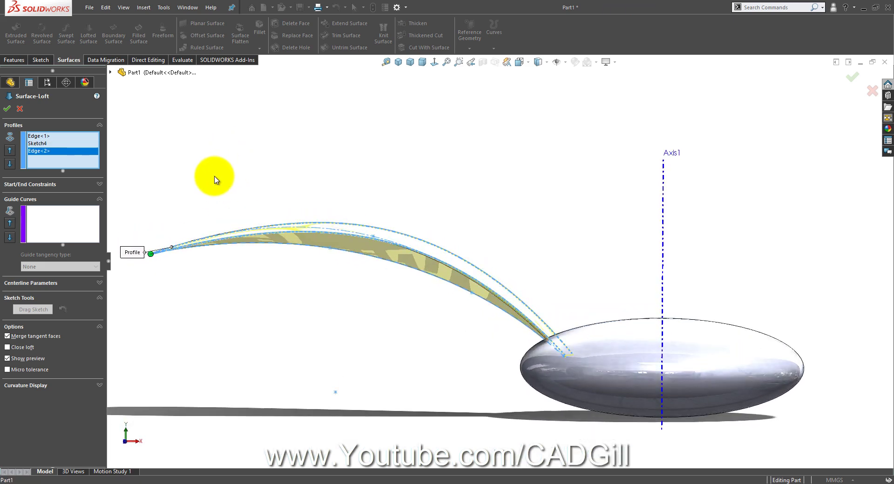
pyautogui.click(6, 109)
# - Delete the original trimmed petal surface body, Surface-Trim1, keeping the lofted petal
pyautogui.moveTo(261, 205); pyautogui.dragTo(343, 232, button='middle')
pyautogui.rightClick(344, 230)
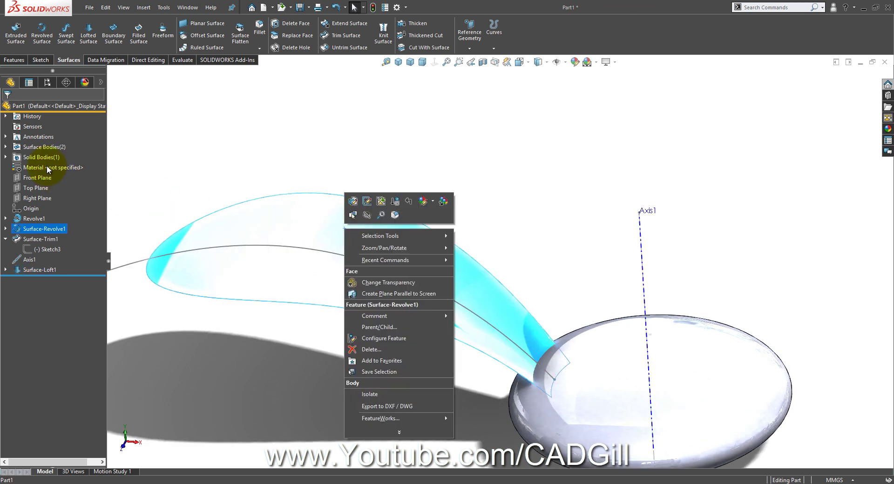
pyautogui.click(6, 147)
pyautogui.rightClick(41, 157)
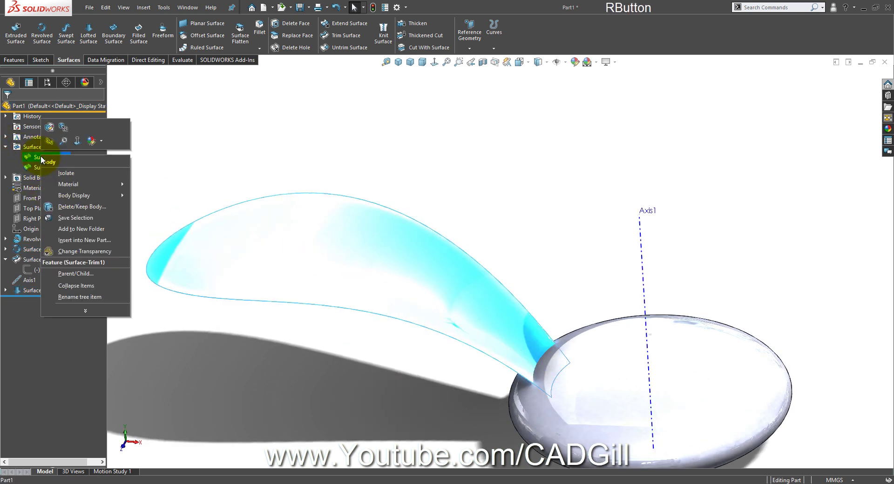
pyautogui.click(77, 214)
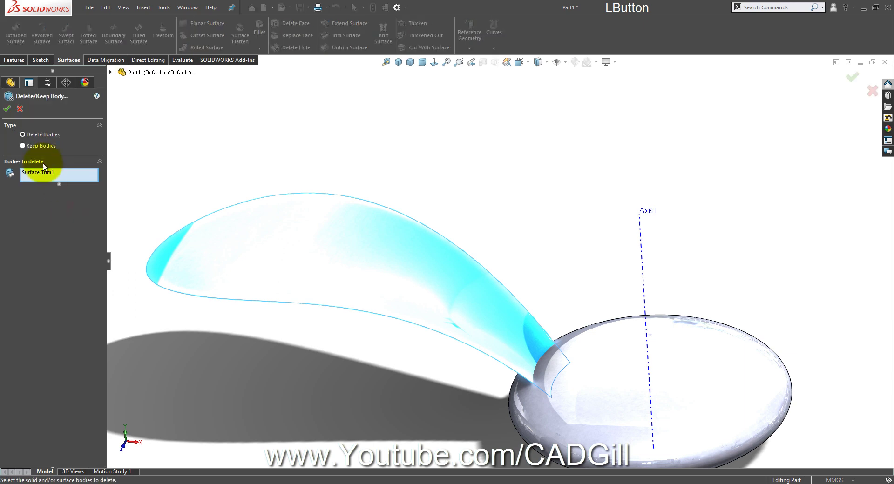
pyautogui.moveTo(396, 189)
pyautogui.mouseDown(button='middle')
pyautogui.moveTo(422, 144)
pyautogui.moveTo(398, 203)
pyautogui.mouseUp(button='middle')
pyautogui.press('z')
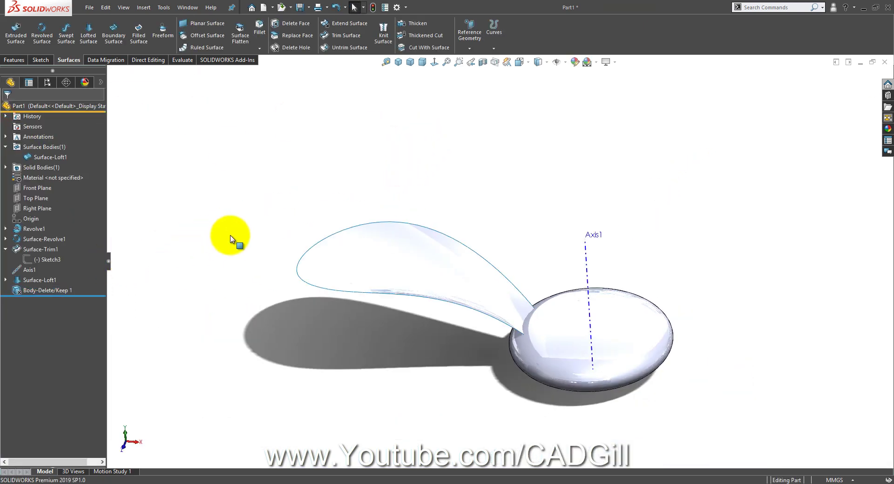
# - Create a circular pattern of the lofted petal body about Axis1 with 10 equally spaced instances over 360 degrees
pyautogui.click(22, 59)
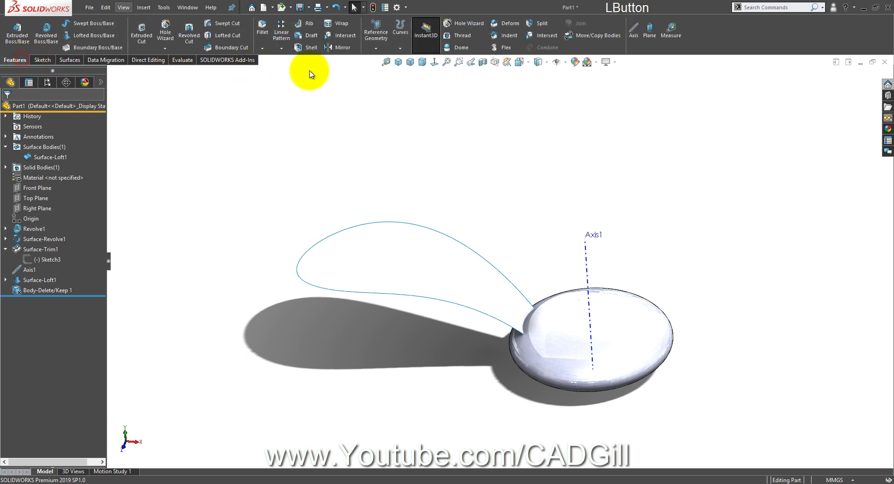
pyautogui.click(283, 49)
pyautogui.click(286, 71)
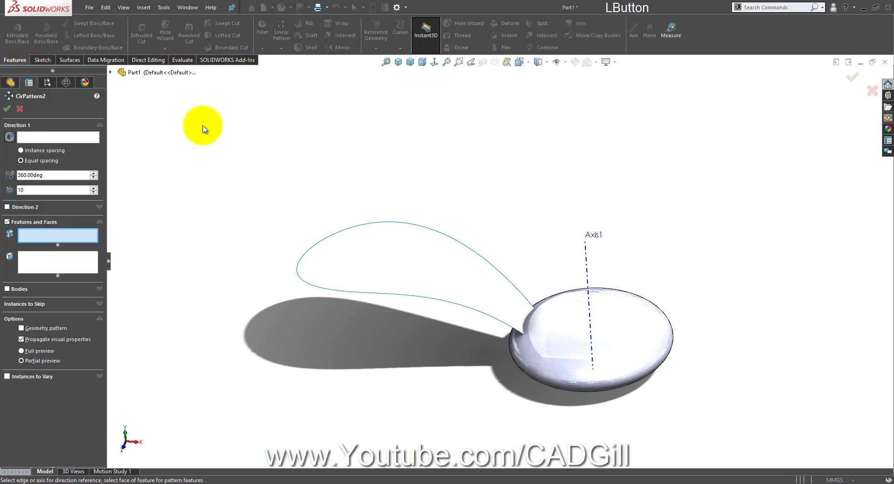
pyautogui.click(588, 266)
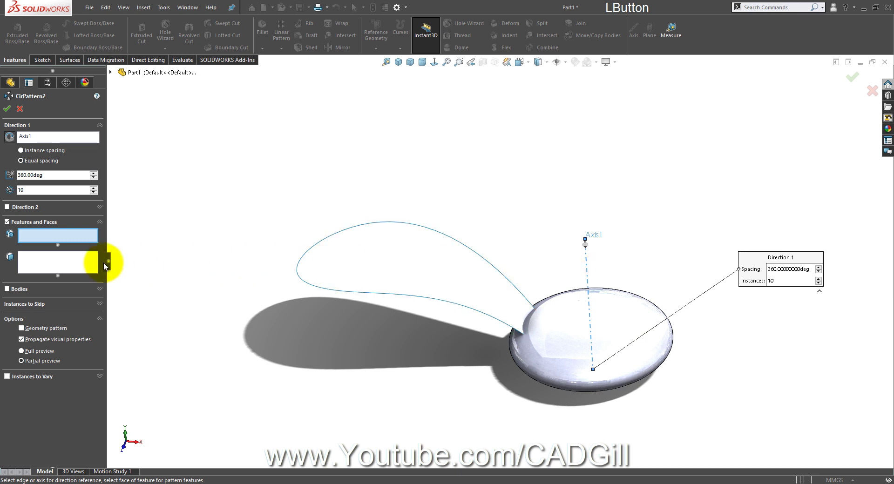
pyautogui.click(7, 290)
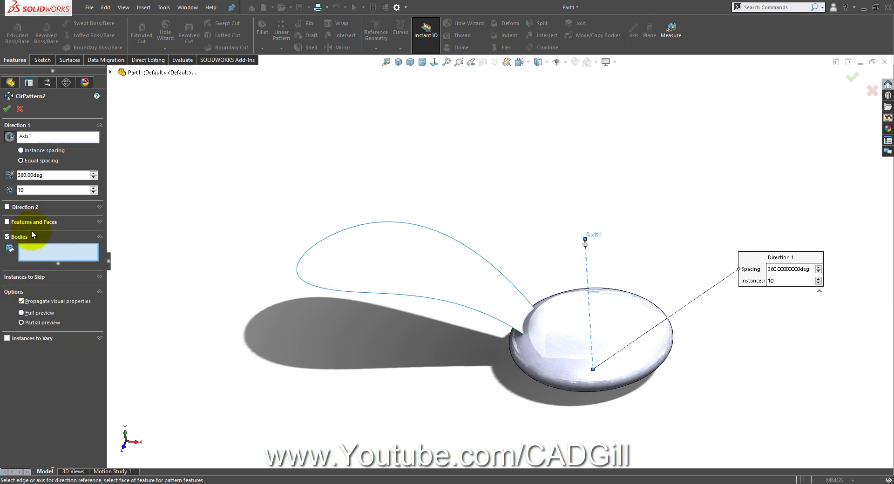
pyautogui.click(396, 265)
pyautogui.moveTo(397, 280); pyautogui.dragTo(399, 353, button='middle')
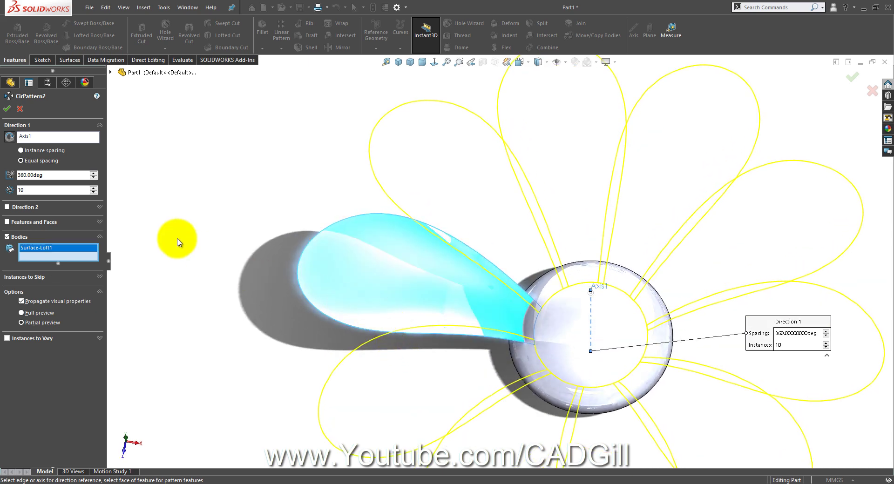
pyautogui.click(7, 109)
# - Examine the patterned petals around the hub, checking where neighbouring petals overlap
pyautogui.scroll(-5, 473, 265)
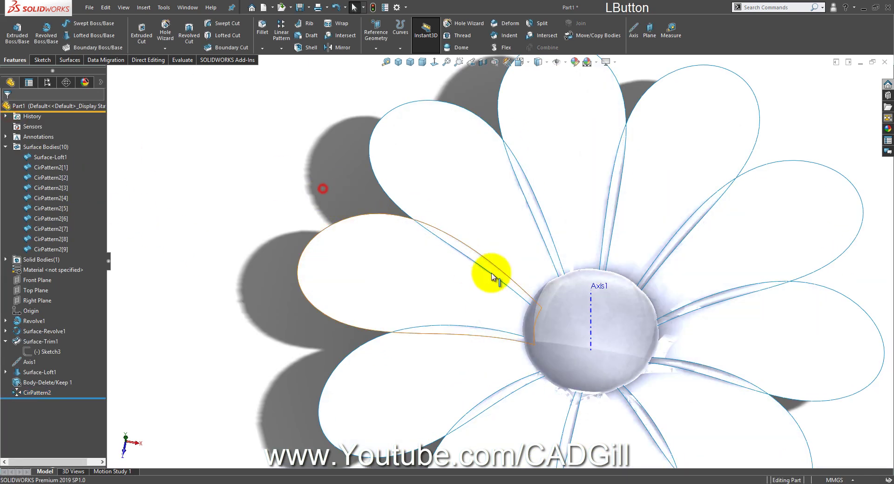
pyautogui.moveTo(593, 352); pyautogui.dragTo(421, 195, button='middle')
pyautogui.scroll(5, 564, 256)
pyautogui.scroll(-5, 555, 219)
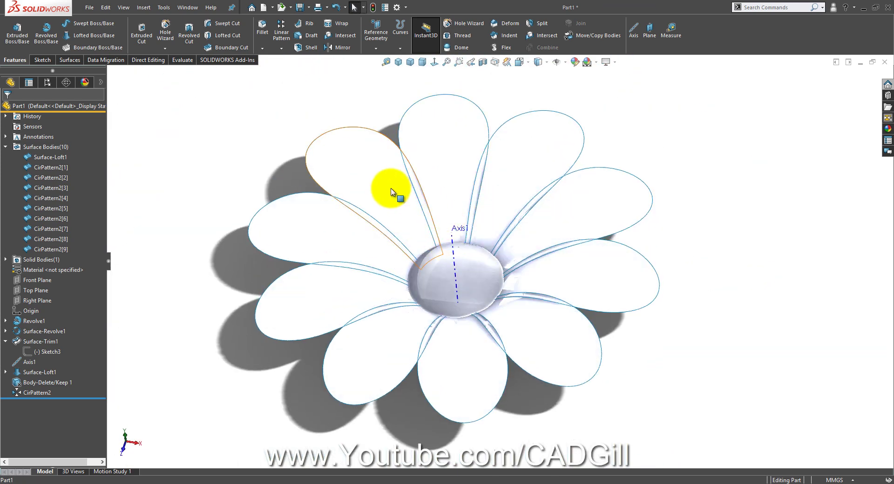
pyautogui.scroll(3, 393, 190)
pyautogui.scroll(2, 450, 175)
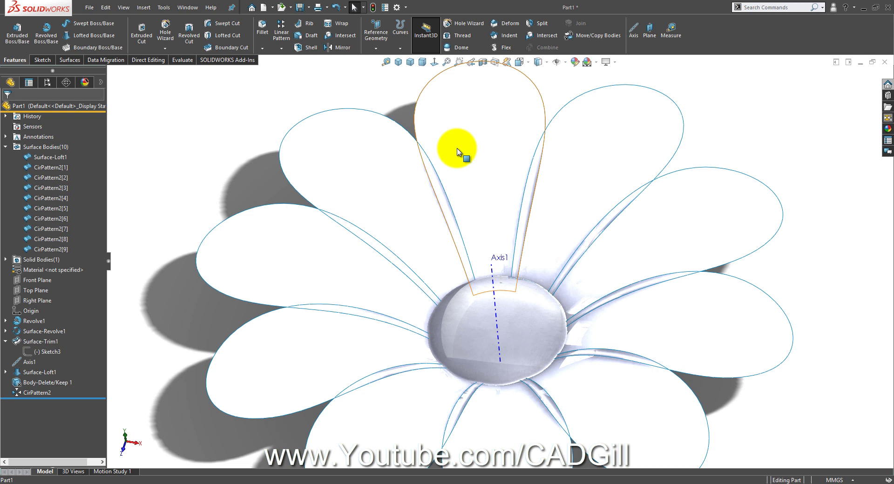
# - Start a mutual surface trim with all ten petal surfaces selected as the trimming surfaces
pyautogui.click(78, 62)
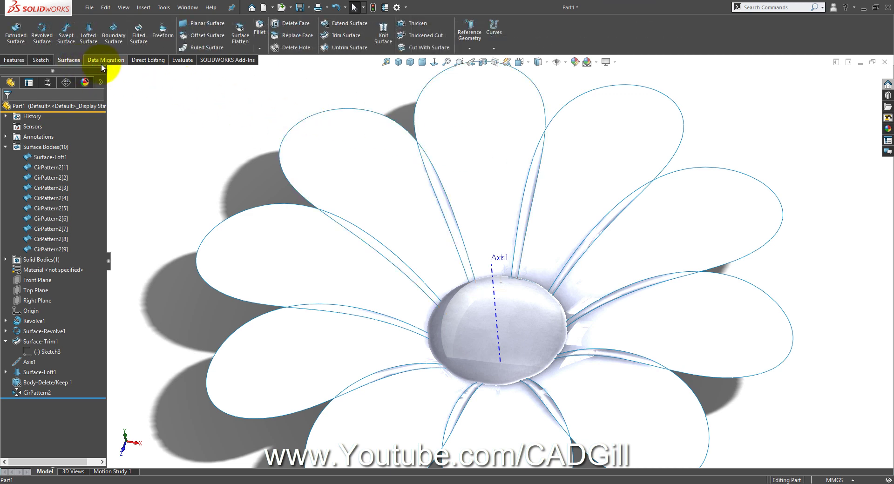
pyautogui.click(359, 41)
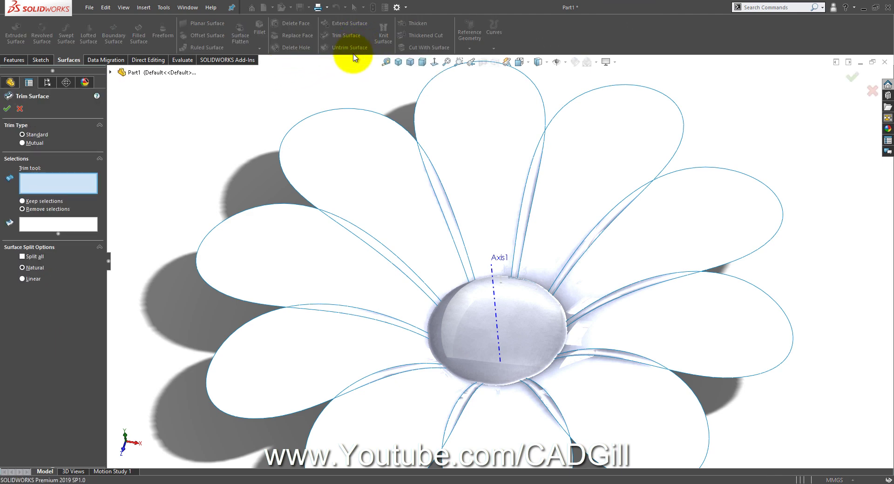
pyautogui.press('f')
pyautogui.scroll(-3, 530, 305)
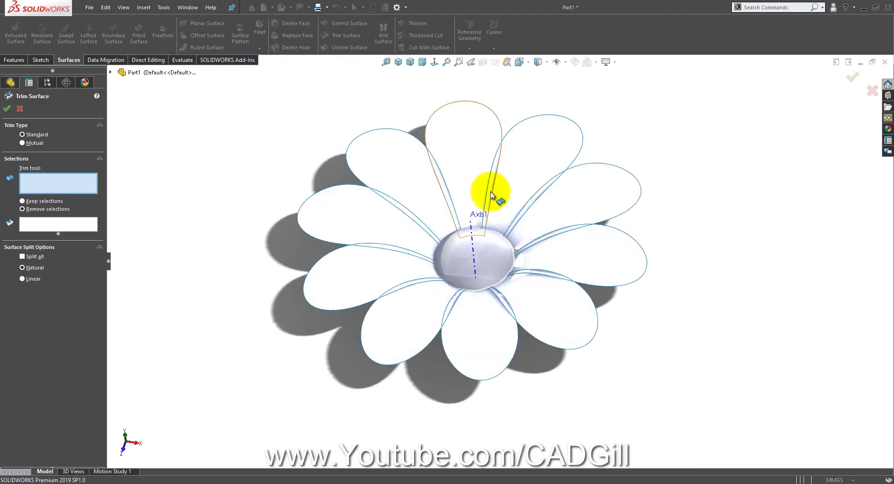
pyautogui.scroll(-2, 486, 186)
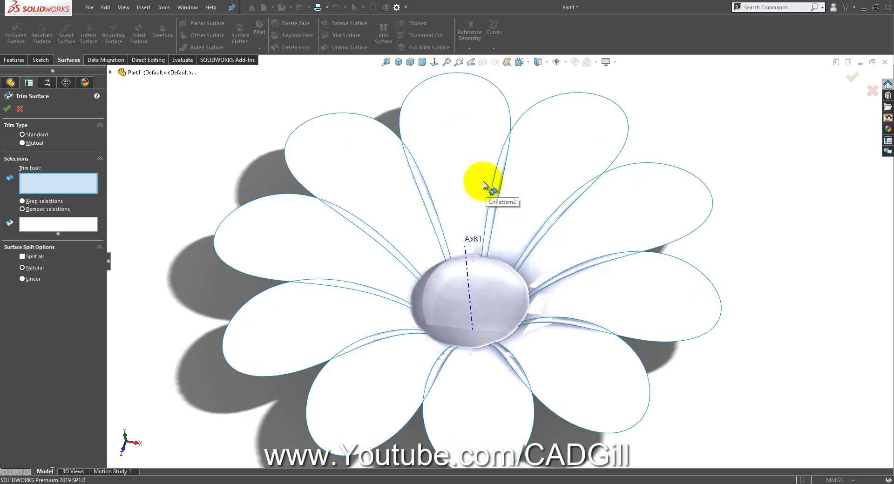
pyautogui.click(39, 148)
pyautogui.press('f')
pyautogui.moveTo(680, 389); pyautogui.dragTo(293, 160)
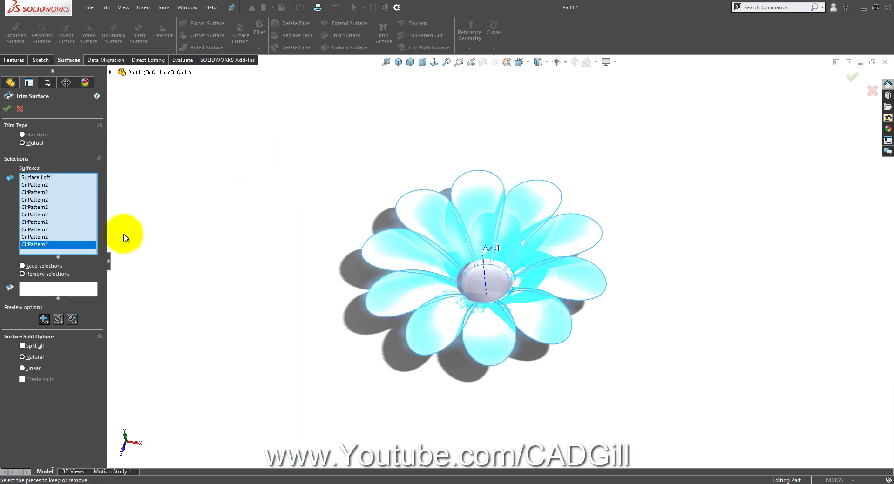
# - Choose Keep selections, pick five alternating petals as the pieces to keep, and apply the mutual trim
pyautogui.click(73, 296)
pyautogui.click(24, 266)
pyautogui.scroll(-1, 410, 163)
pyautogui.click(482, 200)
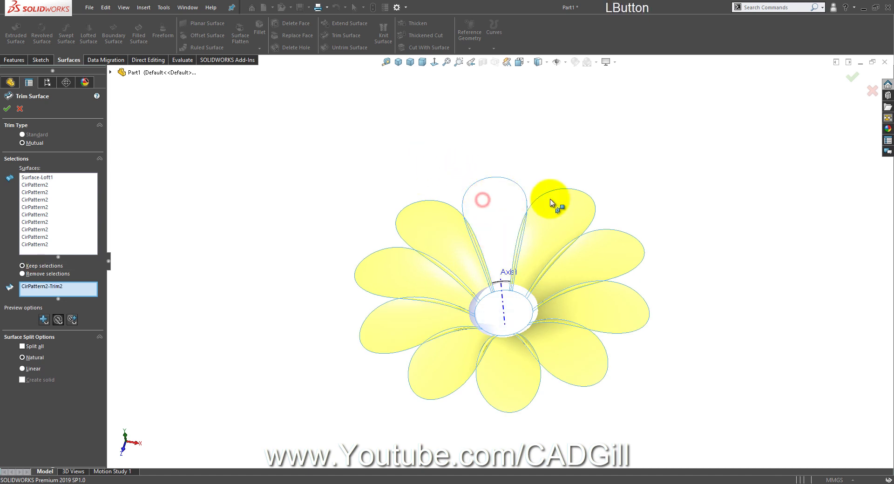
pyautogui.click(611, 251)
pyautogui.click(573, 334)
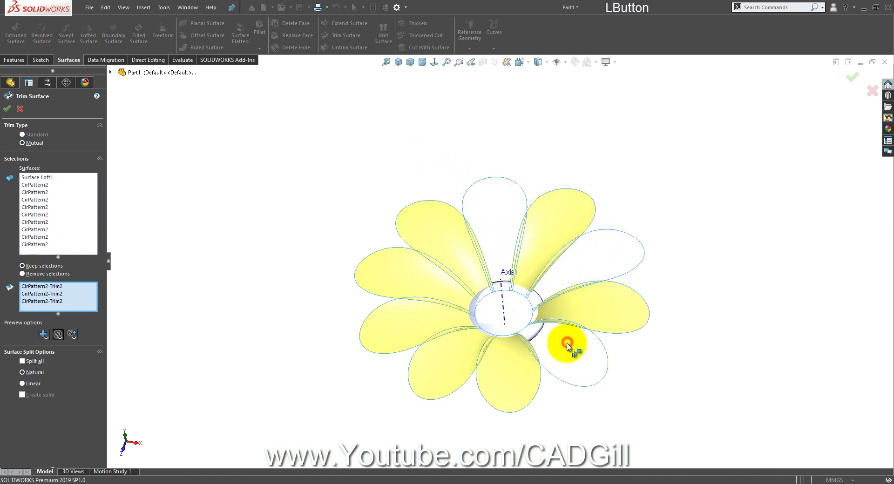
pyautogui.click(446, 342)
pyautogui.click(433, 284)
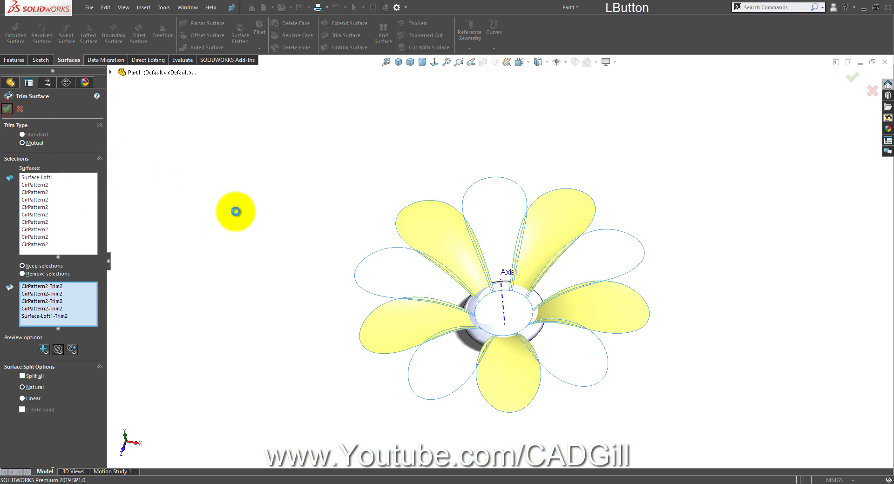
pyautogui.press('Return')
# - Inspect the overlaps between the trimmed petals and delete the mutual surface trim feature
pyautogui.moveTo(309, 251); pyautogui.dragTo(619, 299, button='middle')
pyautogui.scroll(-5, 603, 214)
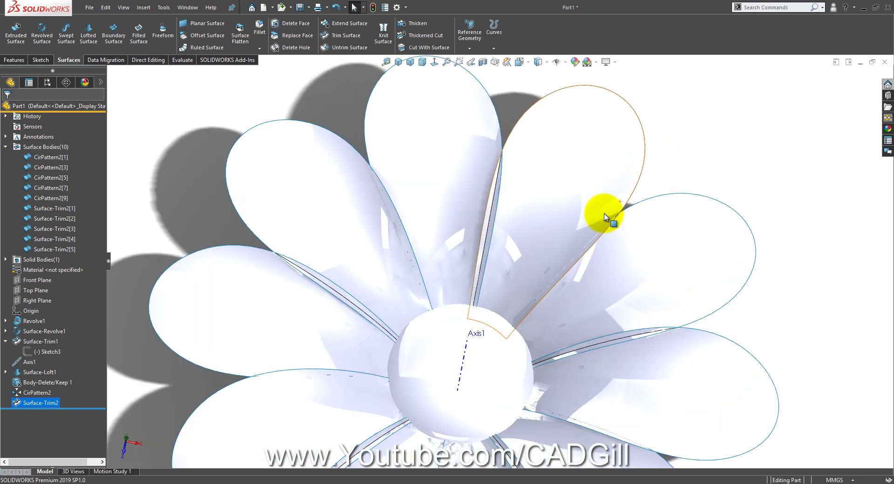
pyautogui.scroll(6, 479, 320)
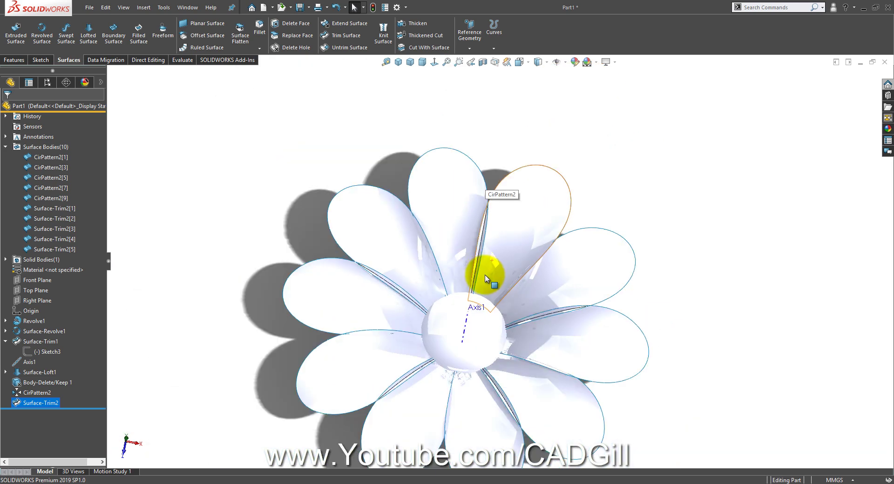
pyautogui.scroll(-2, 489, 315)
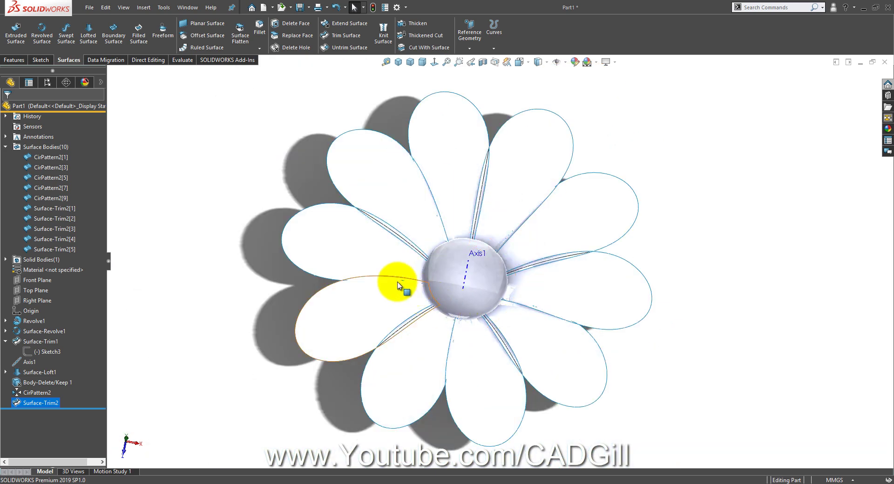
pyautogui.moveTo(389, 275); pyautogui.dragTo(255, 287, button='middle')
pyautogui.rightClick(40, 404)
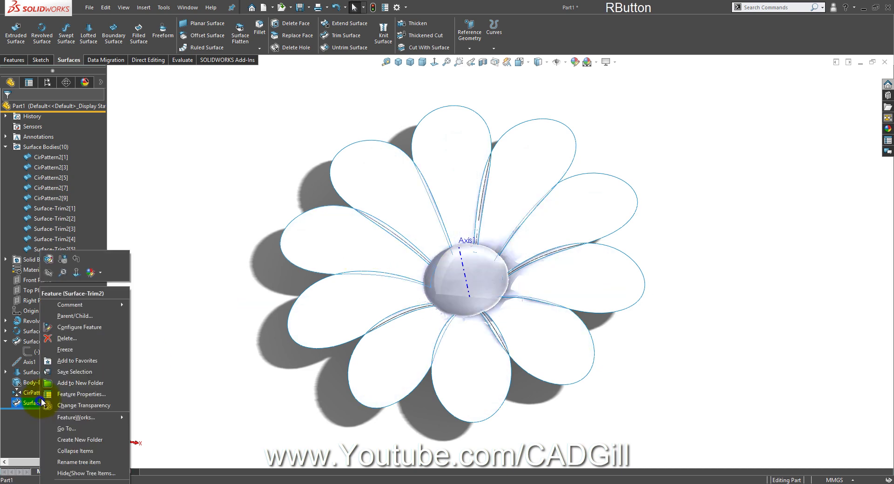
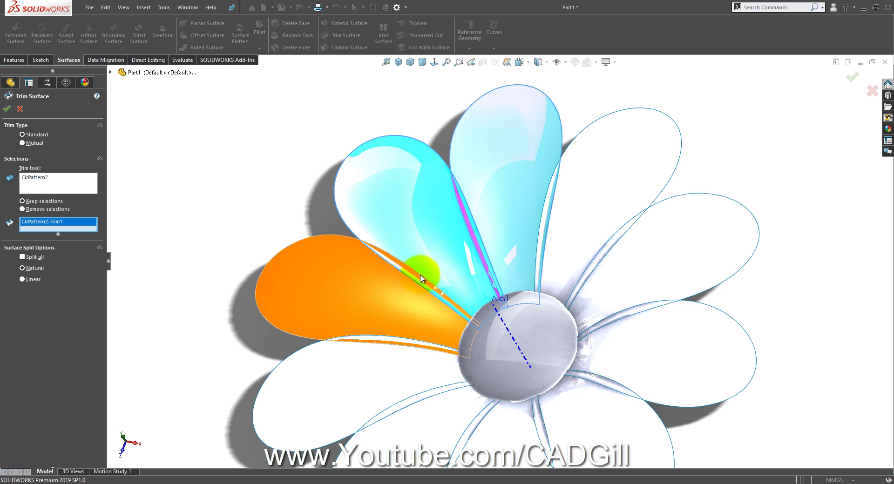
# - Examine where the neighbouring petals cross each other and meet the hub in the standard trim preview
pyautogui.scroll(-3, 449, 279)
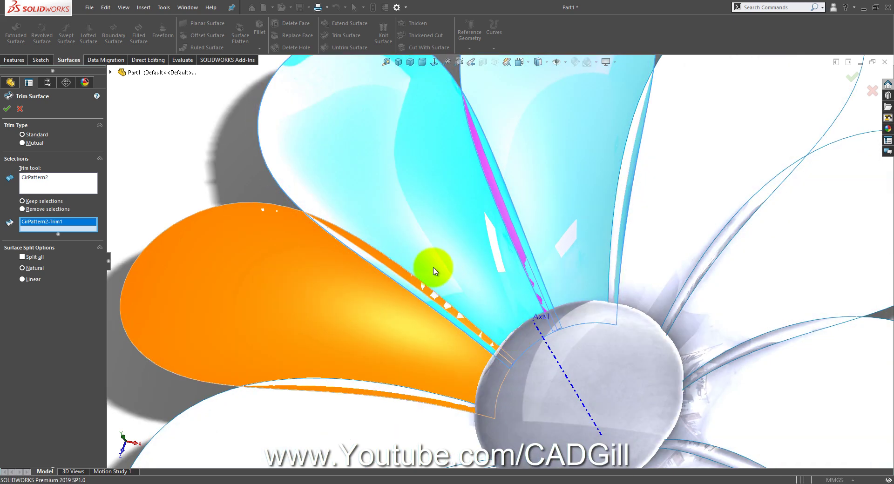
pyautogui.scroll(3, 338, 185)
pyautogui.scroll(-3, 369, 256)
pyautogui.scroll(-2, 584, 371)
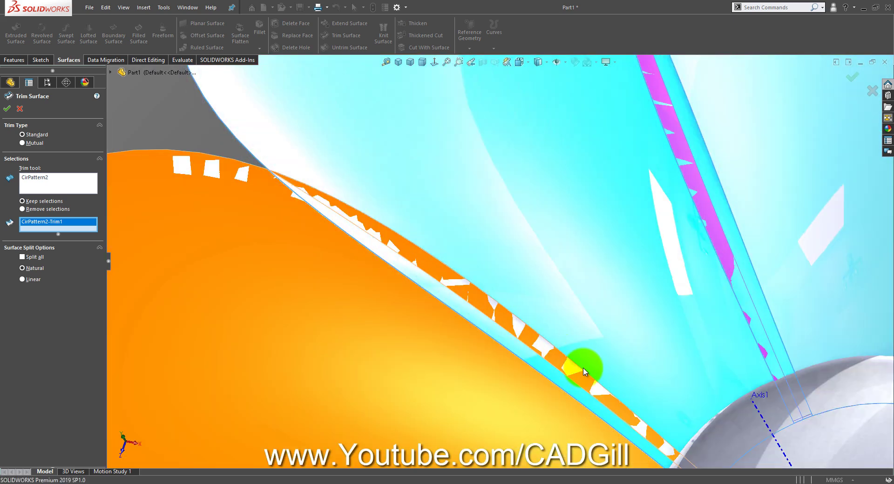
pyautogui.scroll(3, 585, 371)
pyautogui.moveTo(593, 362); pyautogui.dragTo(609, 401, button='middle')
pyautogui.scroll(-5, 607, 371)
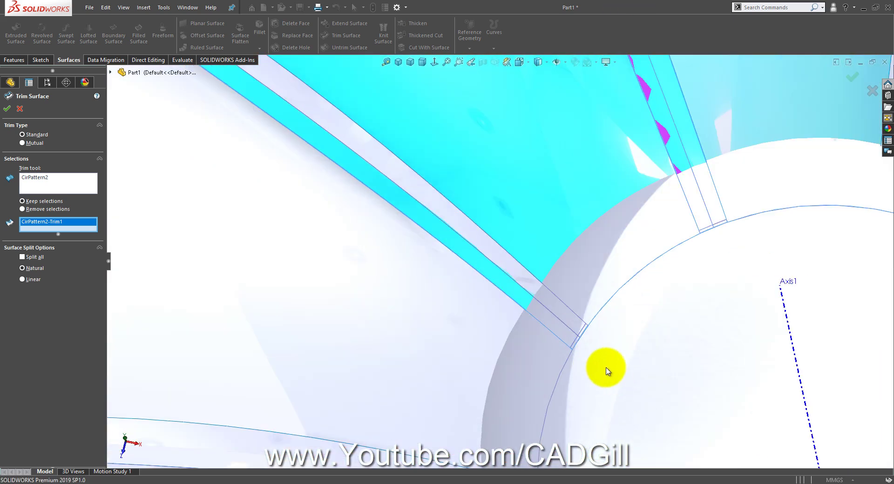
pyautogui.moveTo(607, 371); pyautogui.dragTo(570, 274, button='middle')
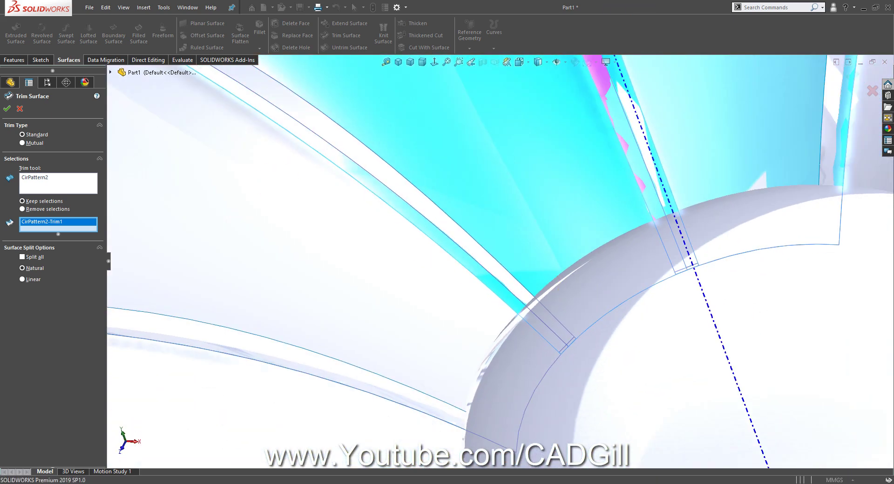
pyautogui.click(517, 337)
# - Hide the revolved hub body to expose the inner ends of the petals
pyautogui.click(657, 370)
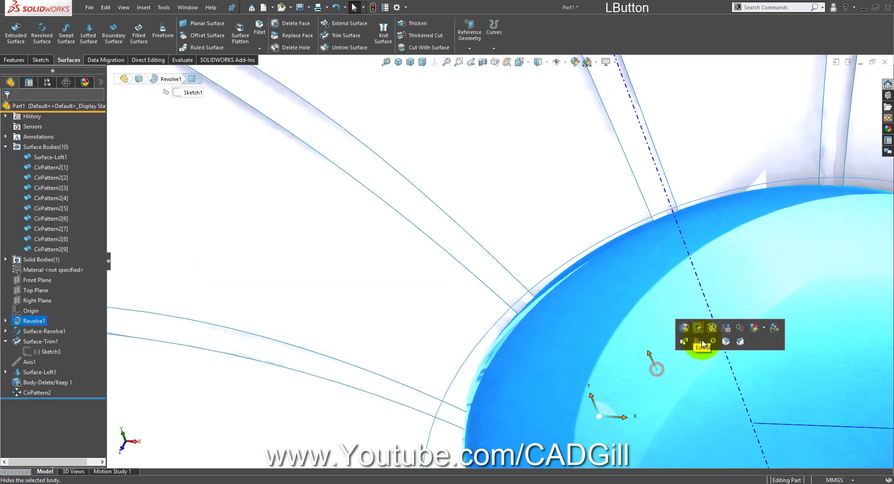
pyautogui.click(699, 344)
pyautogui.moveTo(631, 355); pyautogui.dragTo(567, 363, button='middle')
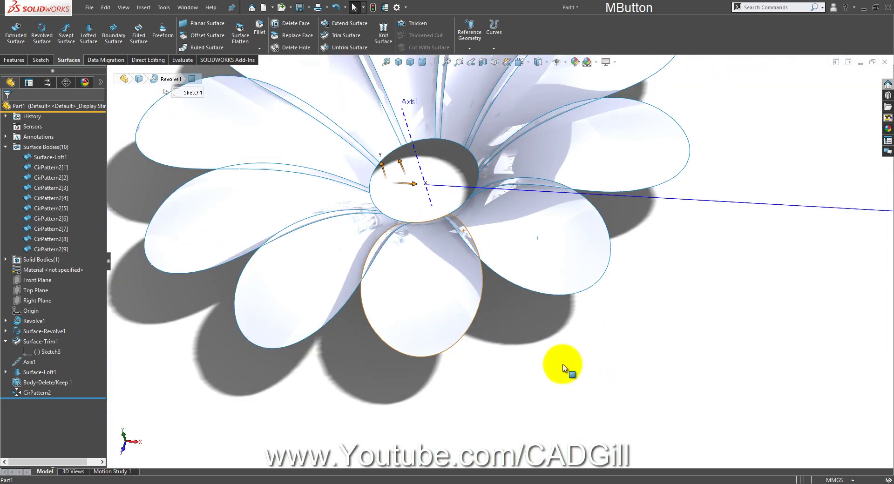
# - Sketch a circle of about 46.5 mm diameter centred on the origin on the Top Plane, just outside the petals' inner edge
pyautogui.click(43, 289)
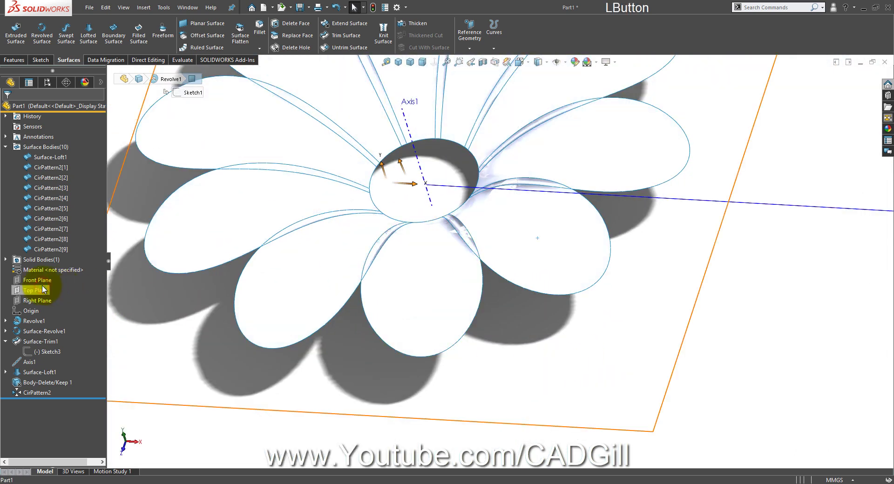
pyautogui.click(55, 272)
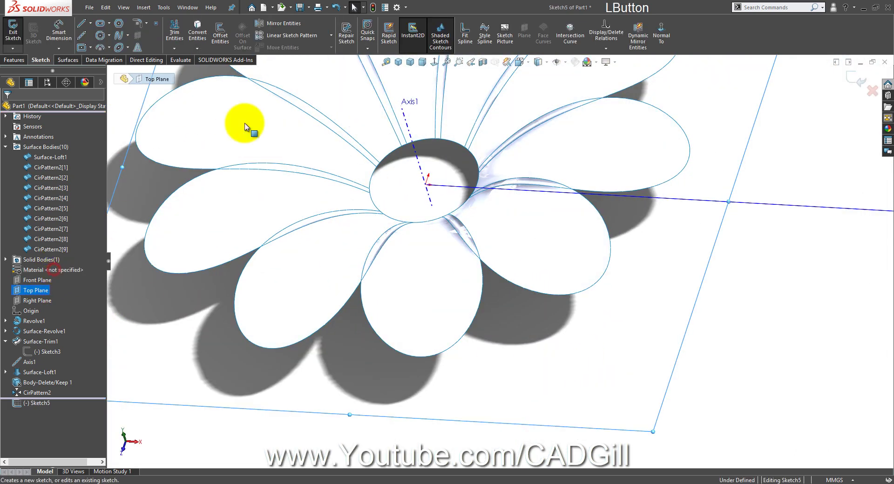
pyautogui.click(102, 35)
pyautogui.click(433, 63)
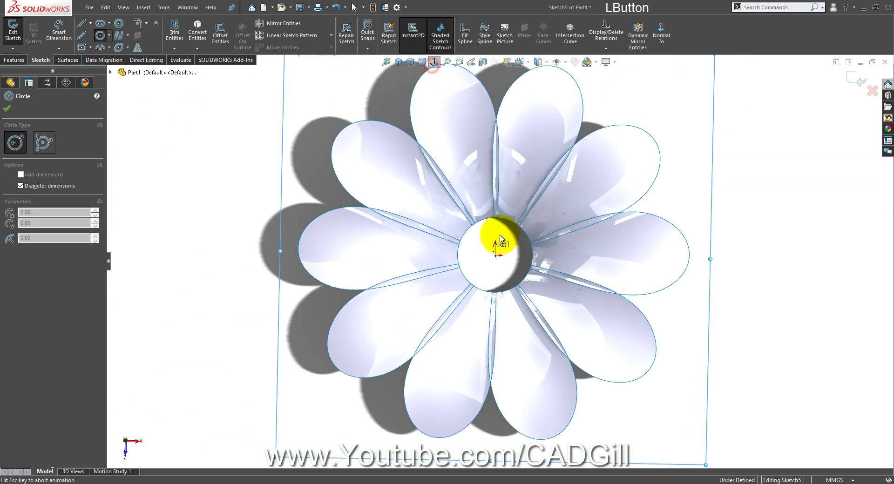
pyautogui.scroll(-5, 501, 239)
pyautogui.click(498, 296)
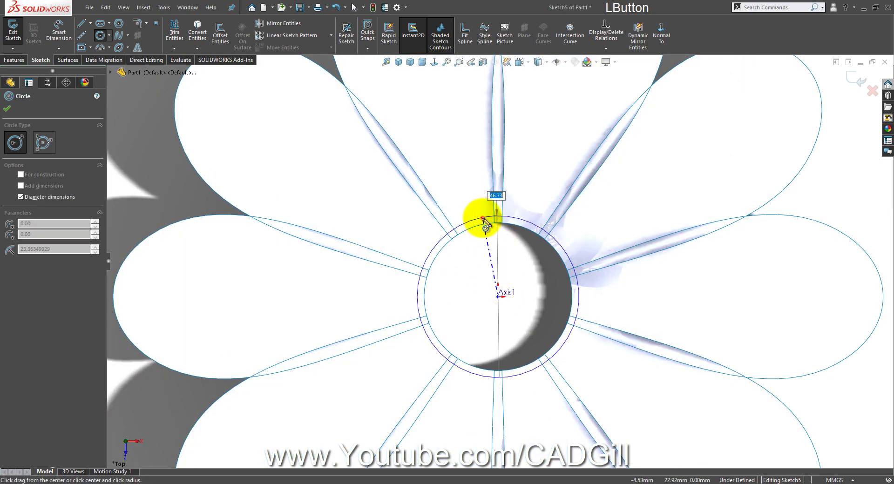
pyautogui.click(485, 221)
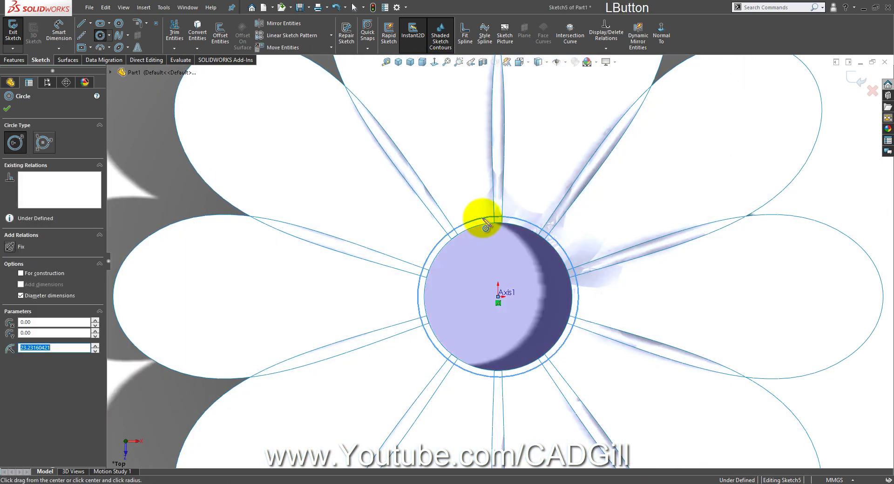
# - Start a standard surface trim with the new circle sketch as the trim tool and Keep selections chosen
pyautogui.click(83, 60)
pyautogui.click(346, 36)
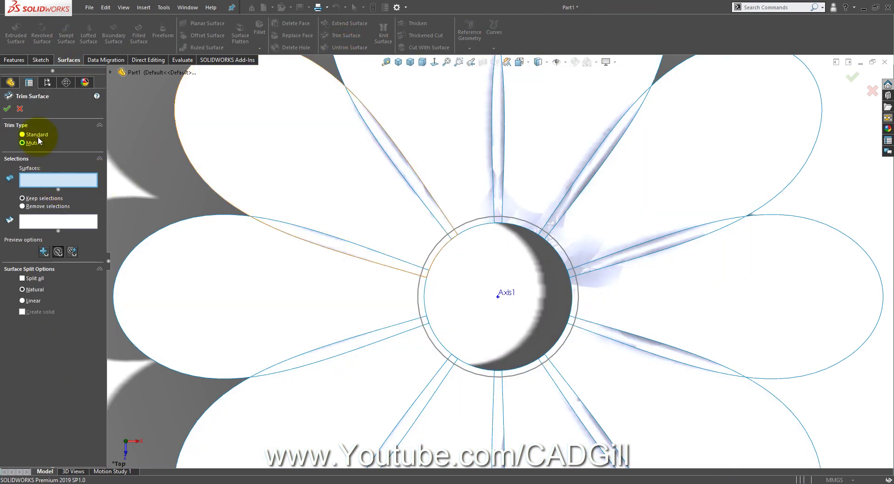
pyautogui.click(38, 135)
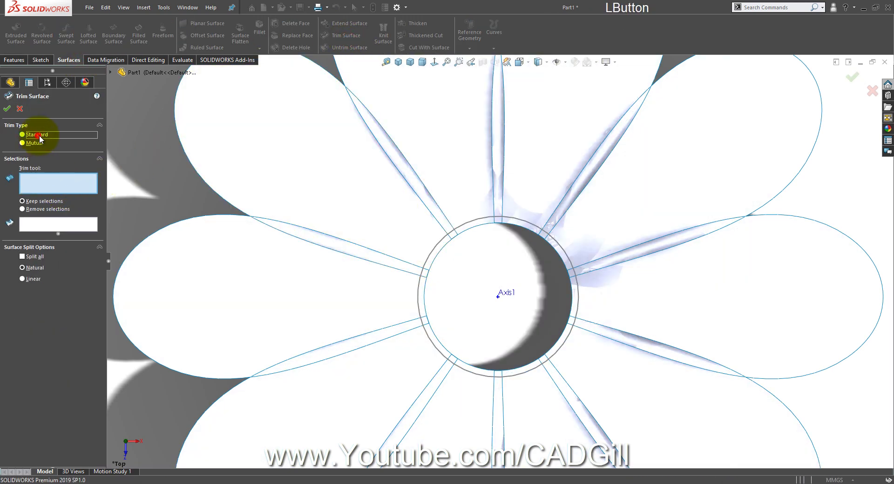
pyautogui.click(478, 216)
pyautogui.rightClick(66, 187)
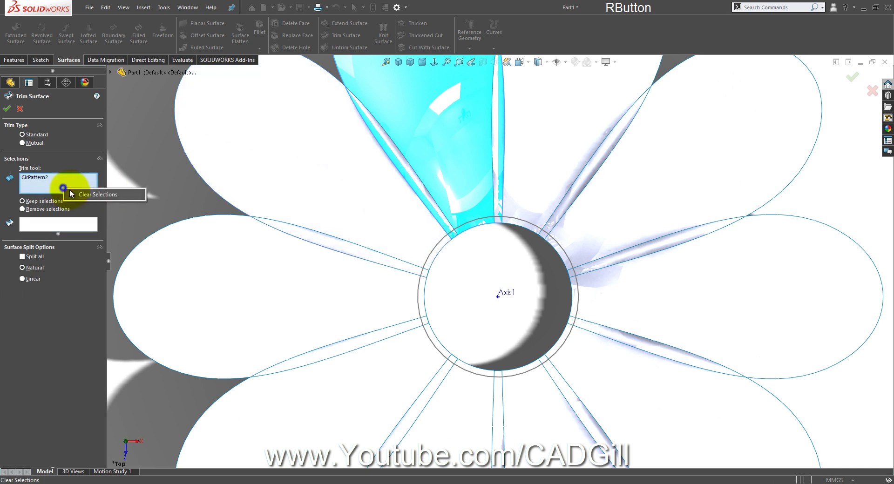
pyautogui.click(70, 190)
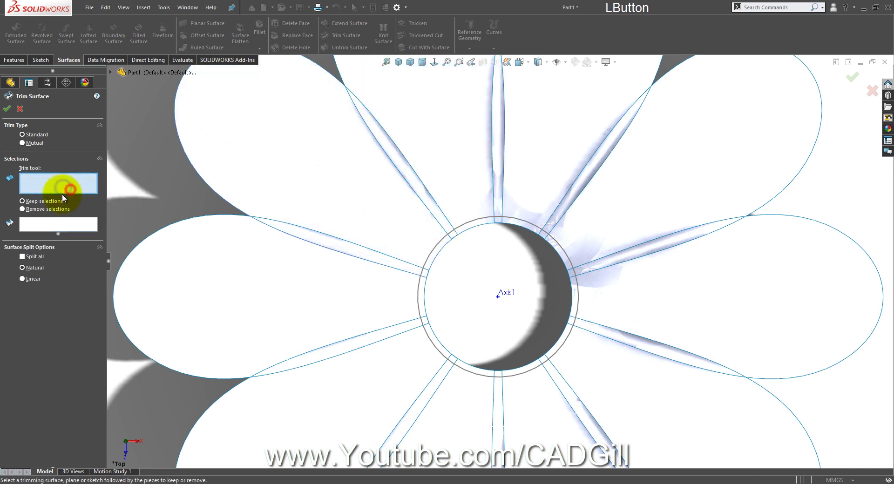
pyautogui.click(474, 219)
pyautogui.click(67, 228)
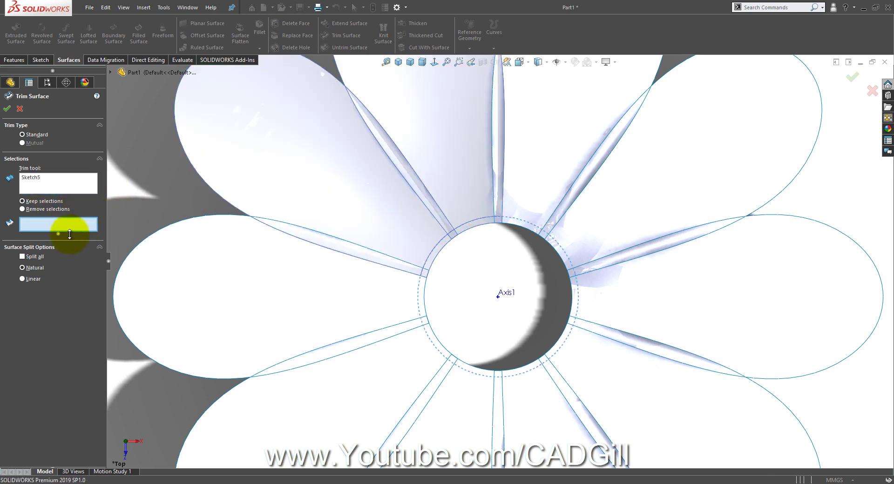
# - Pick the outer portions of all ten petals as the pieces to keep and apply the trim
pyautogui.click(363, 173)
pyautogui.click(455, 136)
pyautogui.click(601, 135)
pyautogui.click(665, 194)
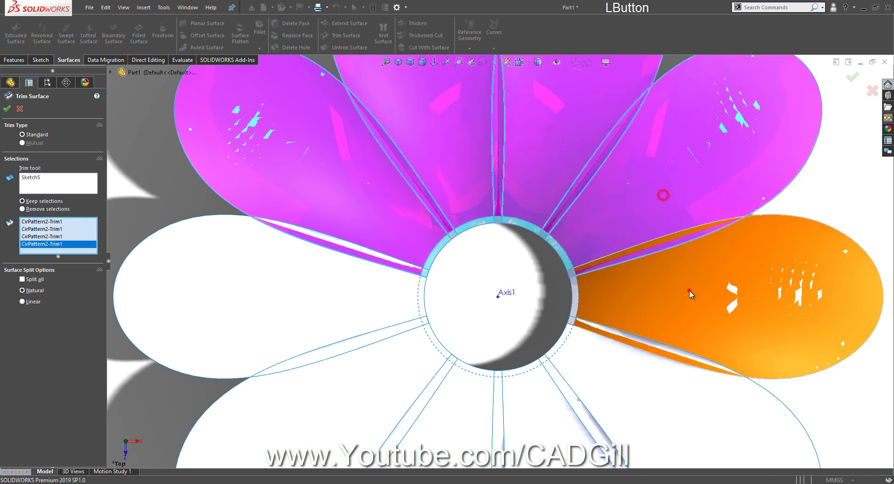
pyautogui.click(690, 290)
pyautogui.scroll(2, 641, 334)
pyautogui.click(589, 358)
pyautogui.click(535, 380)
pyautogui.click(452, 382)
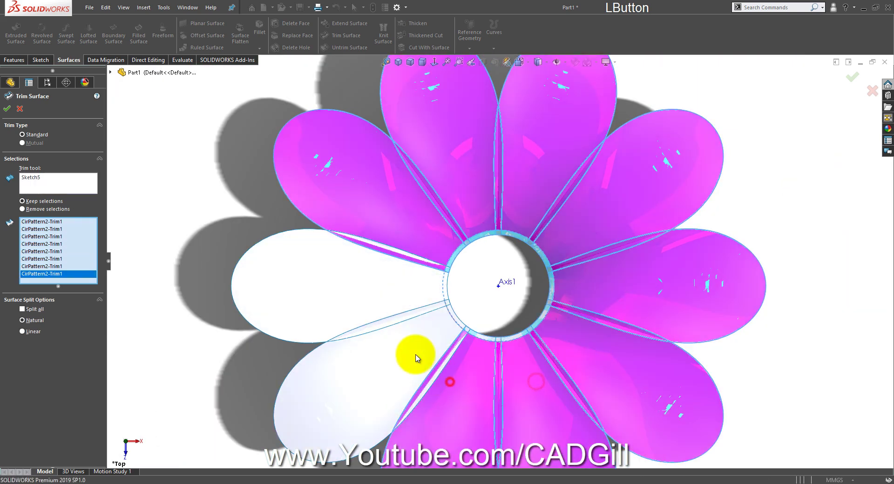
pyautogui.click(415, 355)
pyautogui.click(385, 313)
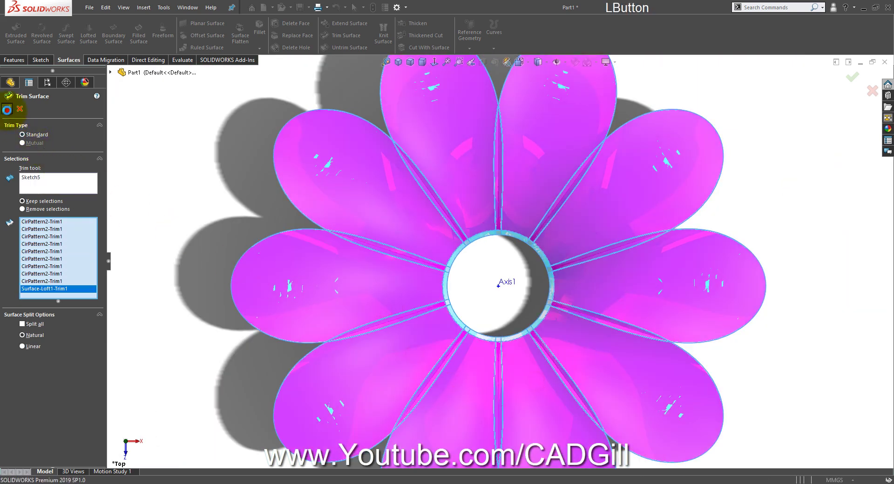
pyautogui.click(6, 109)
# - Create a standard trim with the upper-left petal as trim tool, picking the overlapping slivers of its two neighbours under Keep selections
pyautogui.moveTo(485, 275); pyautogui.dragTo(471, 198, button='middle')
pyautogui.click(347, 36)
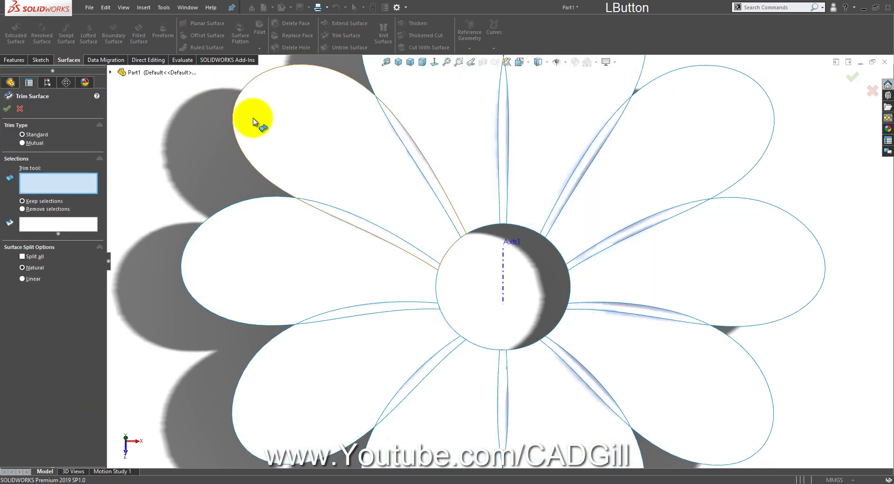
pyautogui.click(340, 138)
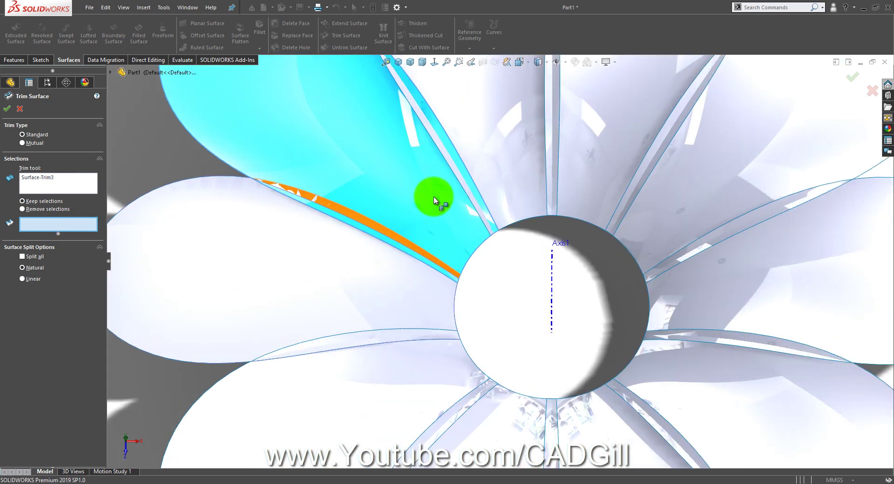
pyautogui.scroll(-3, 429, 250)
pyautogui.click(442, 150)
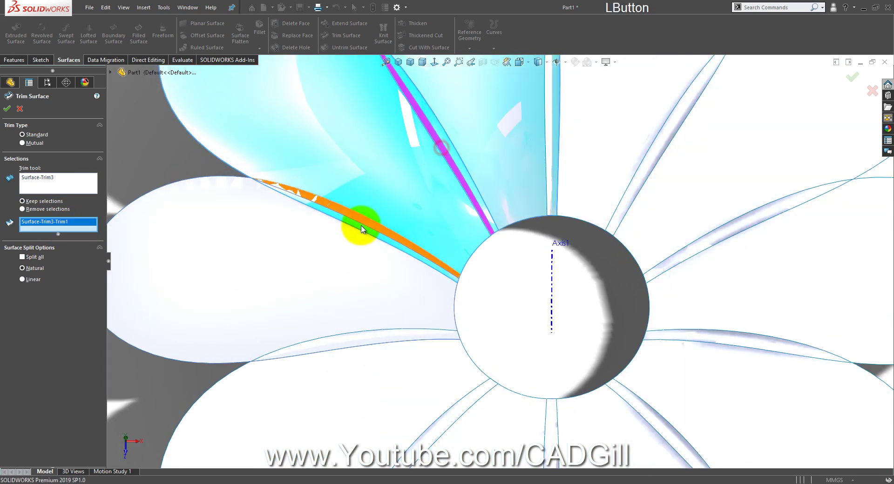
pyautogui.click(365, 222)
pyautogui.scroll(5, 420, 243)
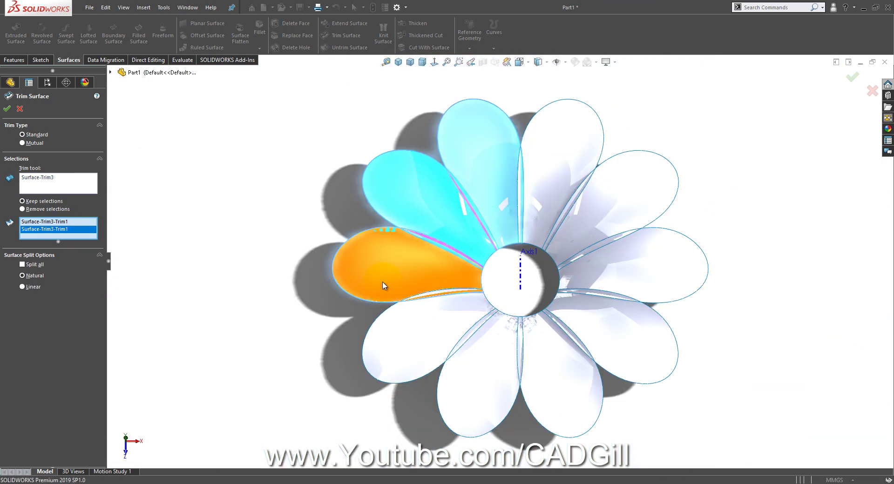
pyautogui.click(8, 107)
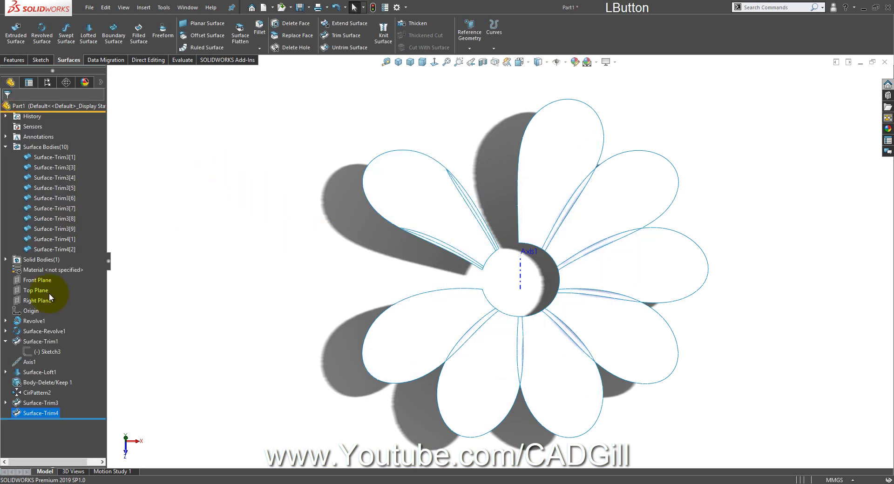
# - Edit the upper-left petal's trim feature to use Remove selections for the two picked slivers
pyautogui.rightClick(46, 413)
pyautogui.click(55, 259)
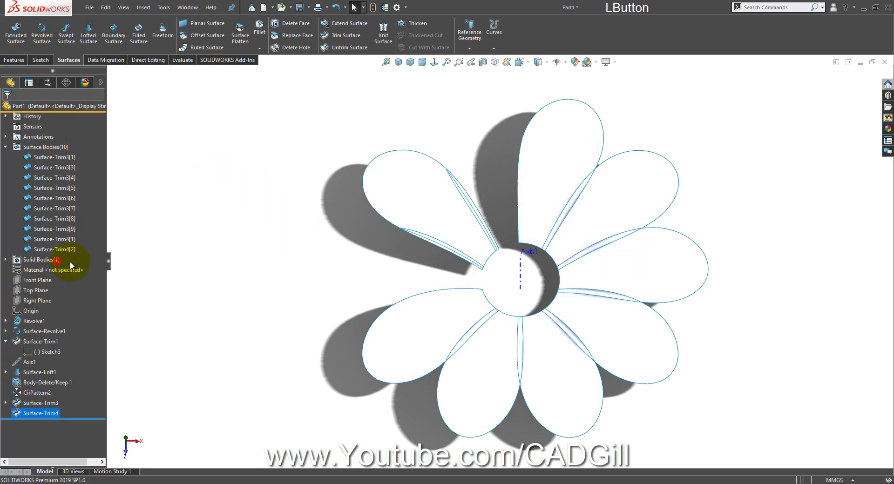
pyautogui.scroll(-3, 462, 247)
pyautogui.scroll(-2, 471, 244)
pyautogui.scroll(2, 471, 239)
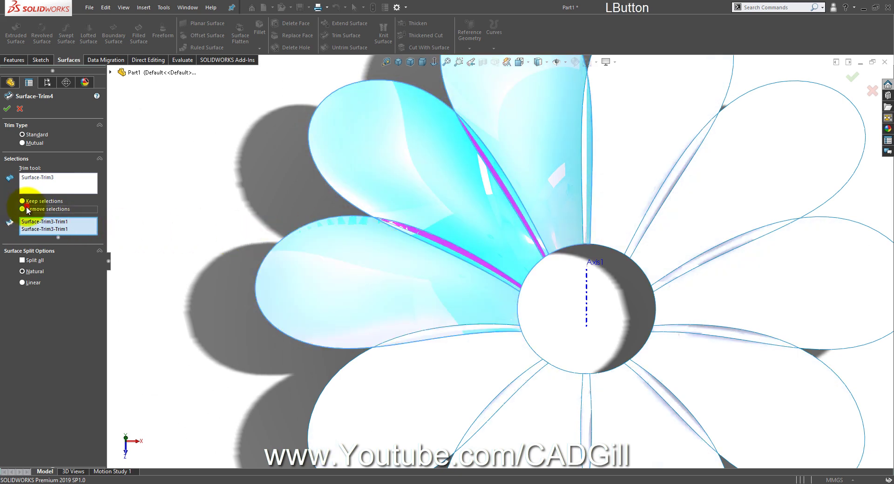
pyautogui.click(6, 109)
# - Create a standard trim with the top petal just right of centre as trim tool, keeping the overlapping slivers of its two neighbours
pyautogui.scroll(3, 381, 261)
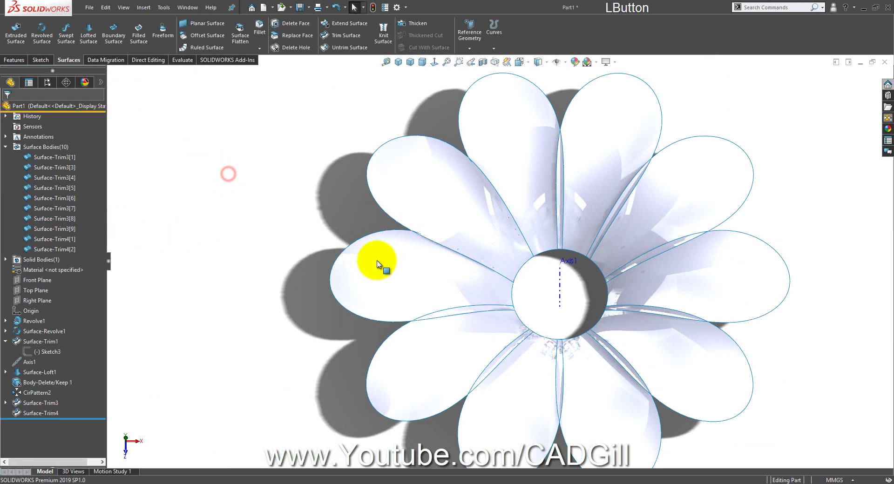
pyautogui.scroll(-5, 589, 267)
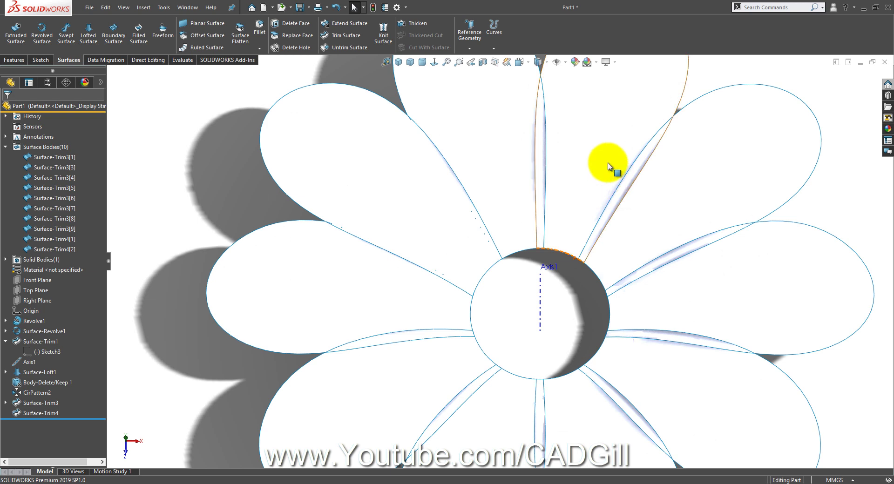
pyautogui.click(350, 41)
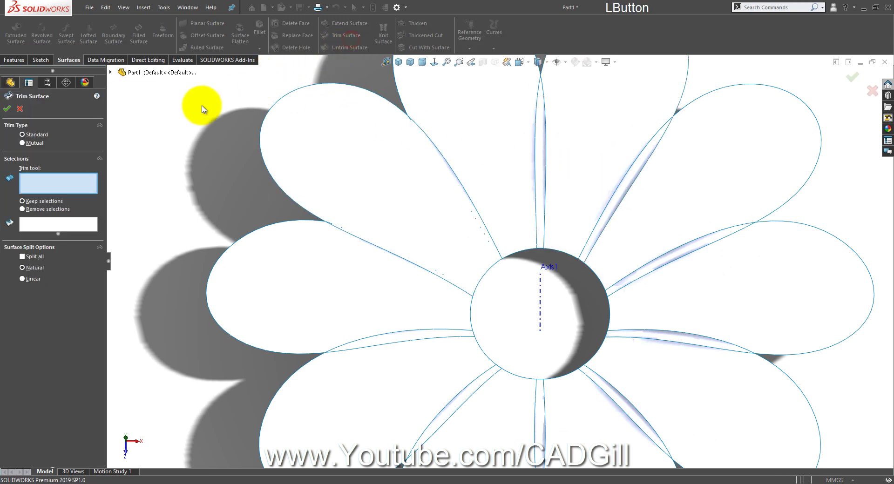
pyautogui.click(566, 145)
pyautogui.click(543, 136)
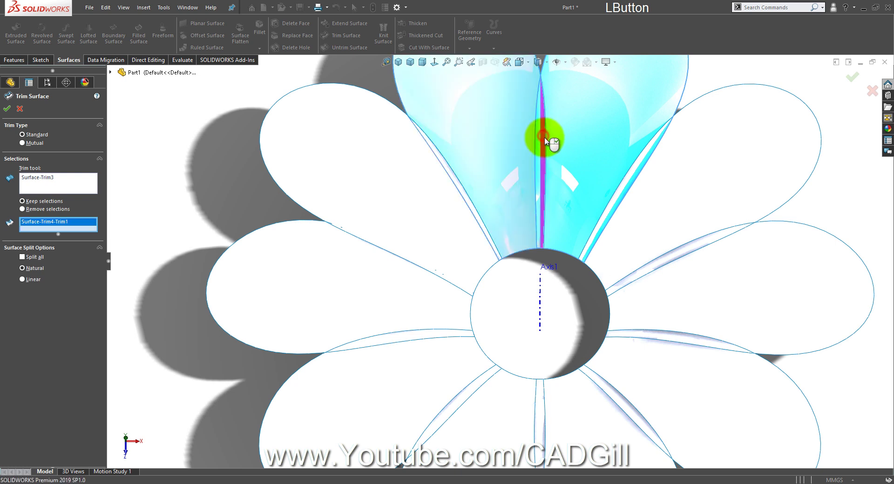
pyautogui.click(625, 186)
pyautogui.click(853, 78)
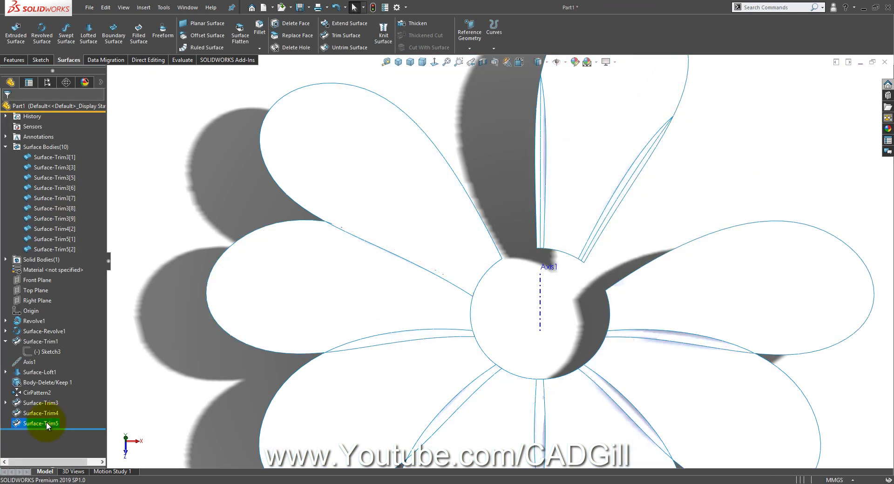
# - Edit the newest trim feature to use Remove selections for its two picked slivers
pyautogui.rightClick(46, 424)
pyautogui.click(58, 262)
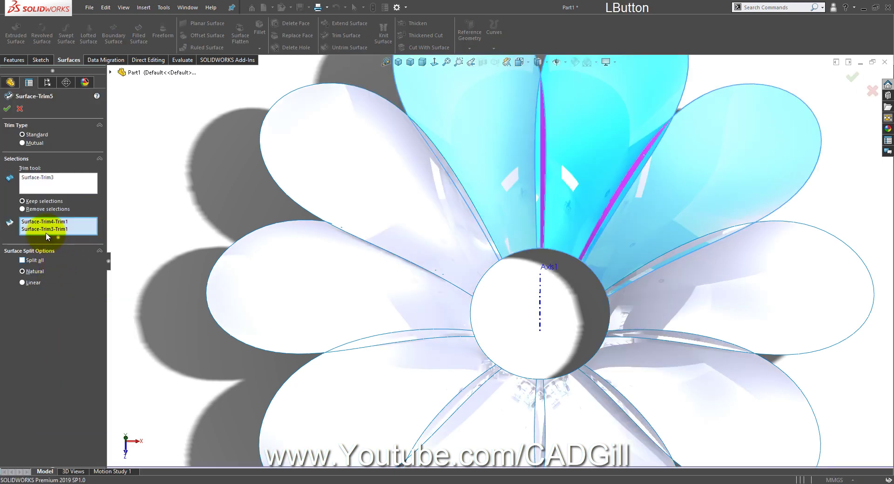
pyautogui.click(31, 209)
pyautogui.click(7, 108)
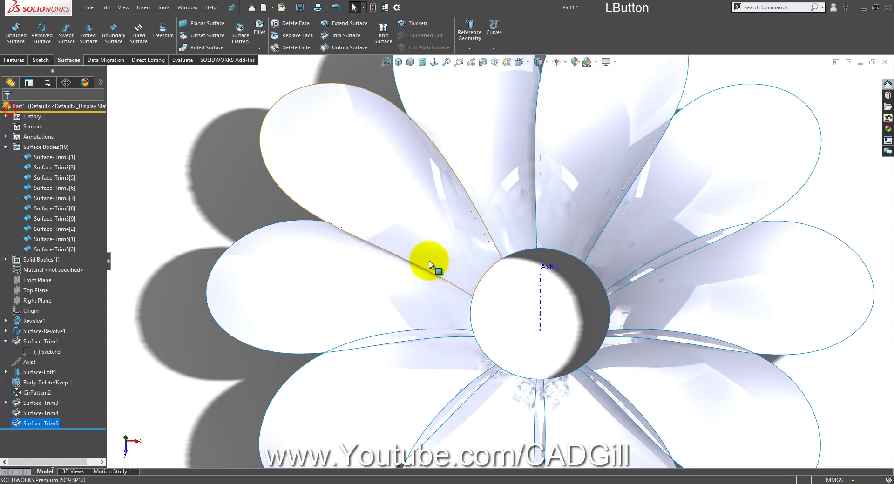
# - Create a standard trim with Remove selections, using the right-hand petal as trim tool and picking the overlapping slivers of both neighbouring petals
pyautogui.scroll(5, 429, 259)
pyautogui.moveTo(489, 339); pyautogui.dragTo(561, 343, button='middle')
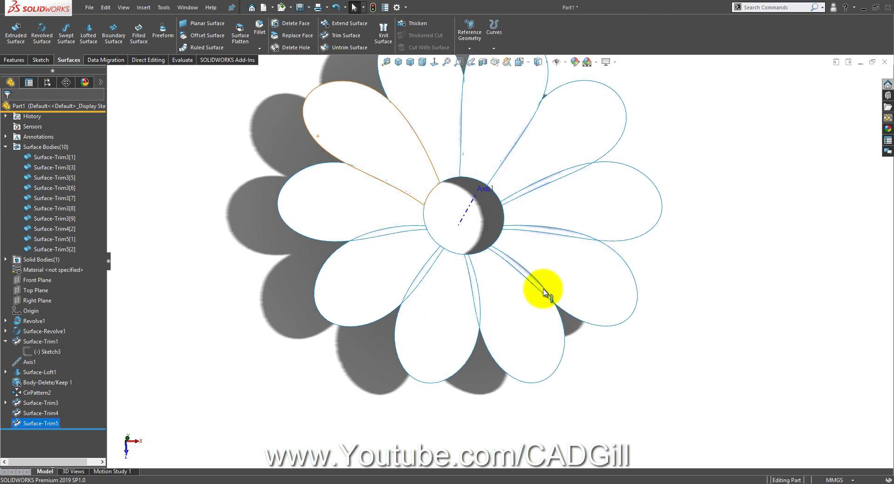
pyautogui.scroll(-3, 583, 209)
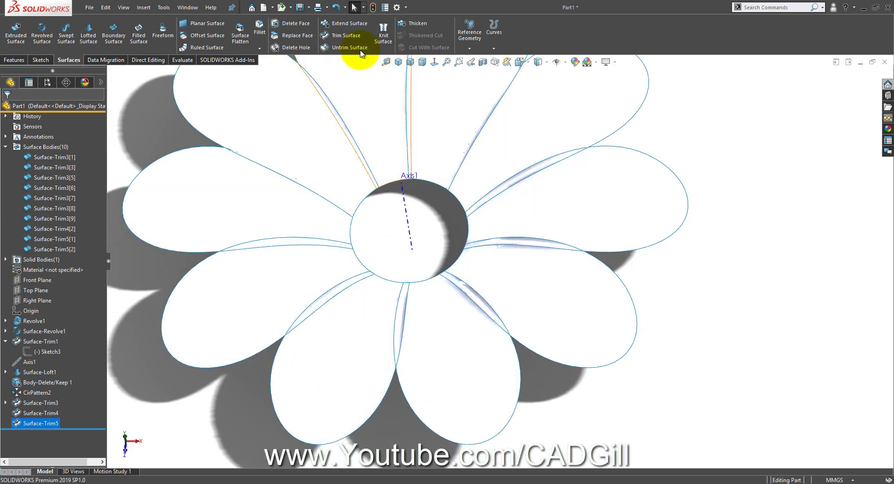
pyautogui.click(341, 37)
pyautogui.click(48, 209)
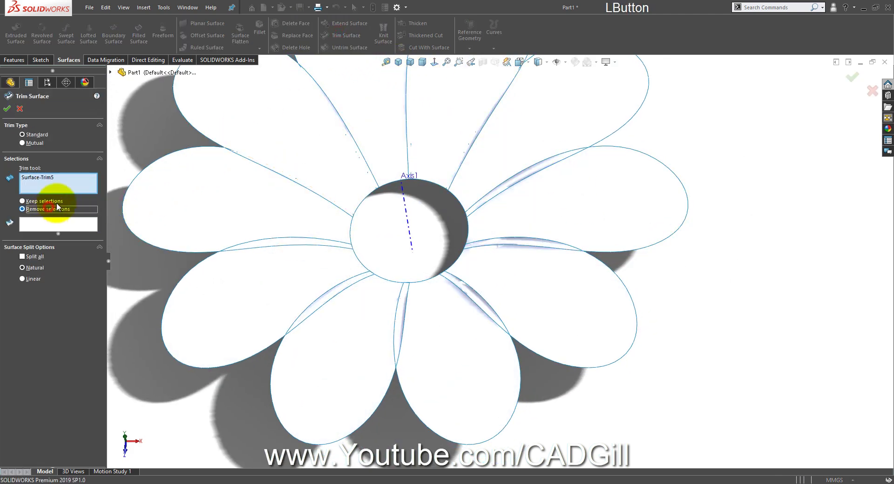
pyautogui.rightClick(80, 188)
pyautogui.click(93, 192)
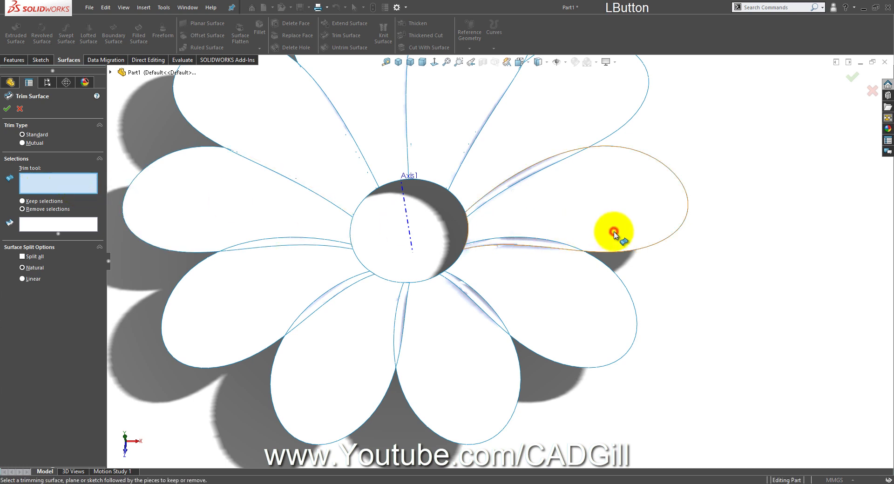
pyautogui.click(614, 233)
pyautogui.click(542, 170)
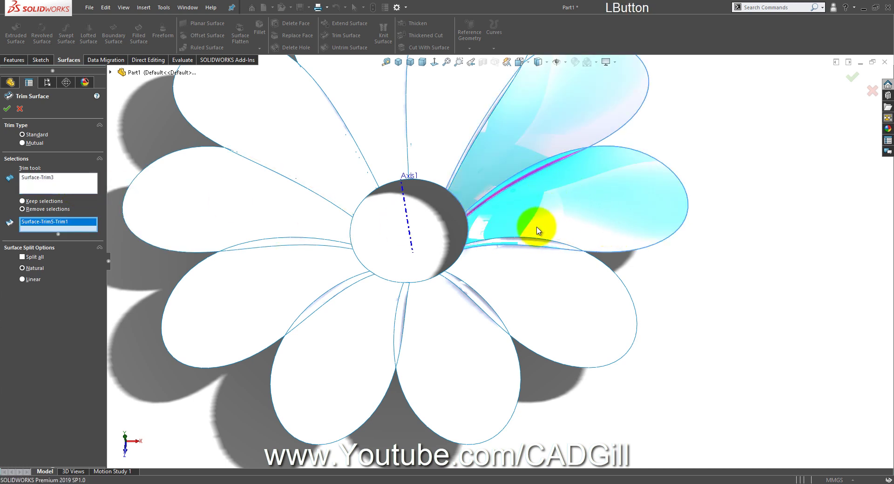
pyautogui.click(532, 242)
pyautogui.rightClick(534, 243)
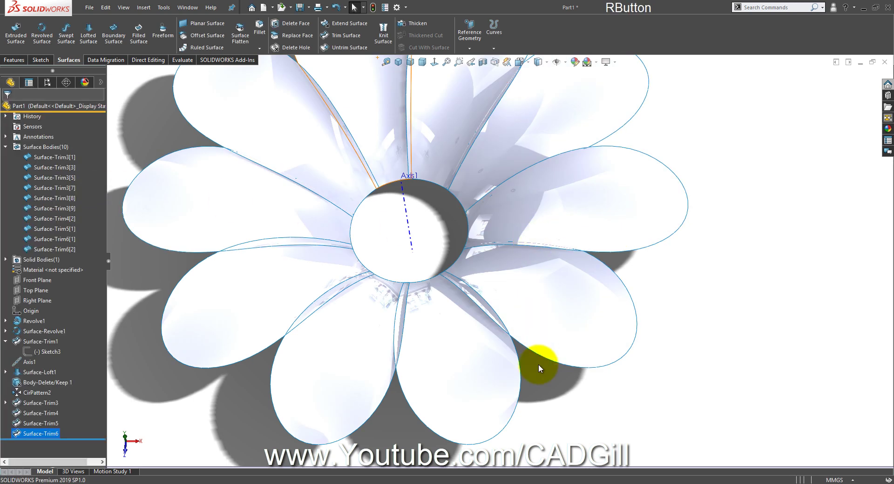
# - Trim the overlapping slivers off both neighbours of the bottom petal just right of centre, using that petal as trim tool
pyautogui.click(540, 372)
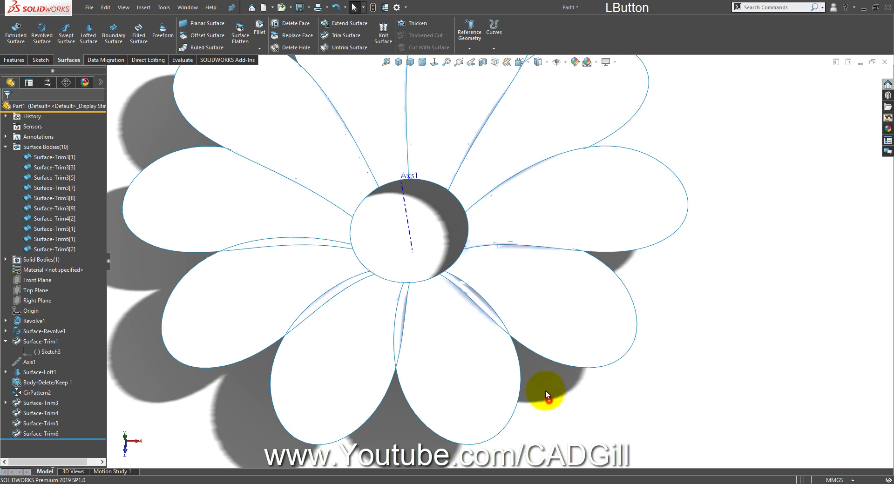
pyautogui.click(346, 35)
pyautogui.click(422, 329)
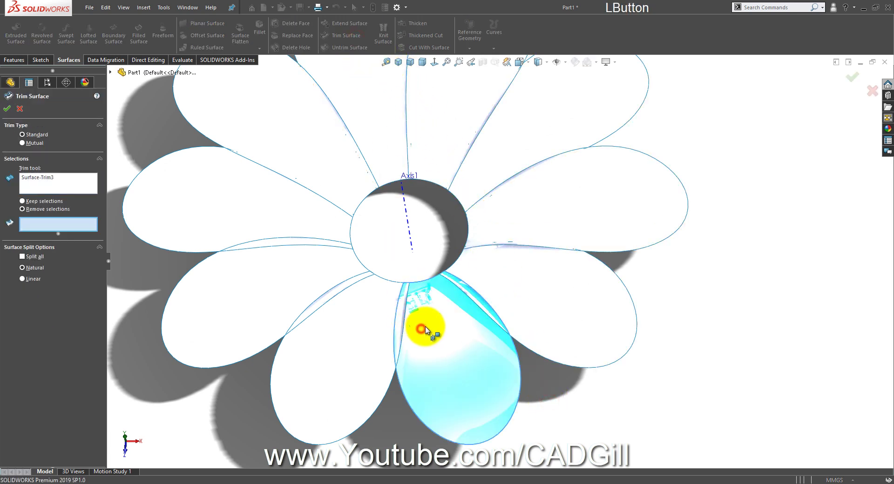
pyautogui.click(463, 287)
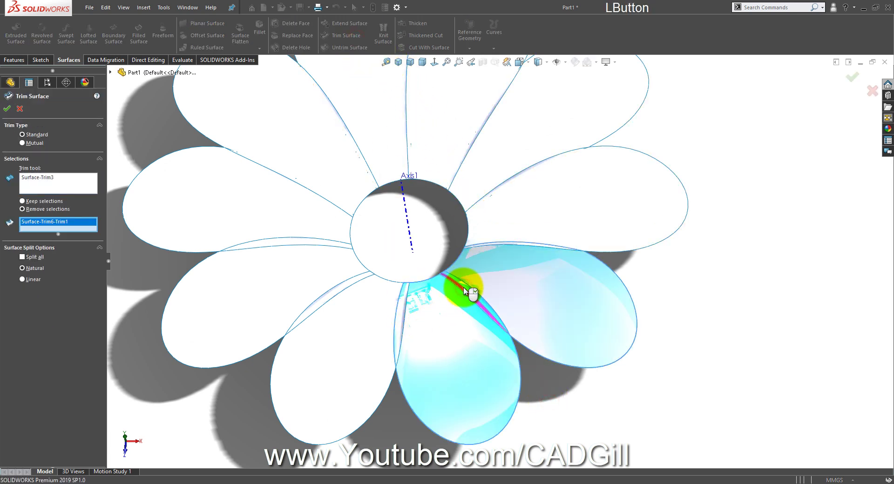
pyautogui.moveTo(416, 298); pyautogui.dragTo(406, 301, button='middle')
pyautogui.rightClick(406, 301)
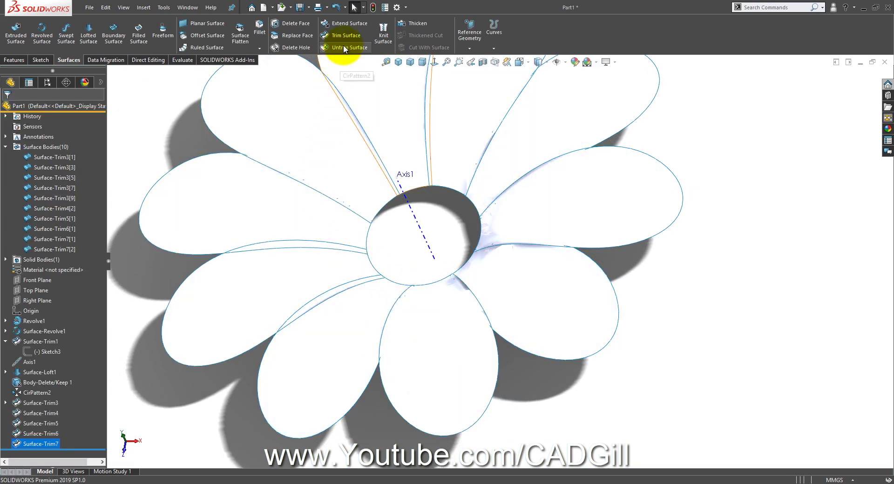
# - Use the lower-left petal as trim tool to remove the overlapping slivers from its two neighbouring petals
pyautogui.click(345, 35)
pyautogui.click(282, 285)
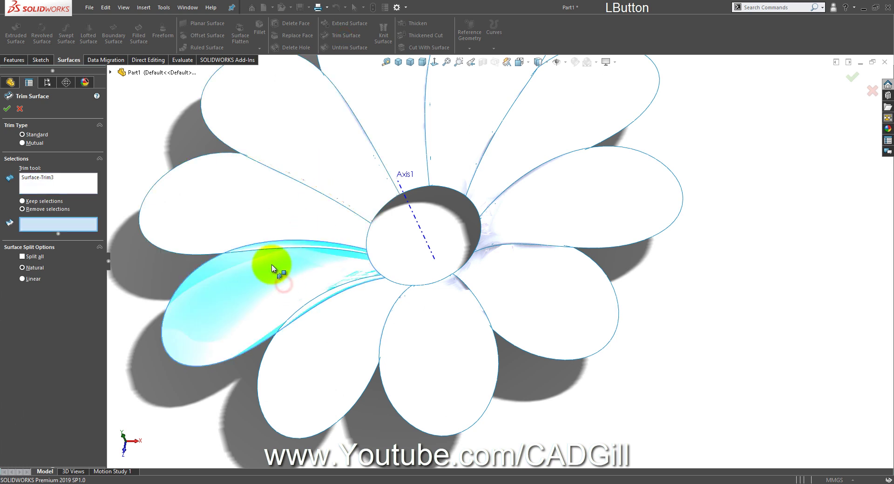
pyautogui.rightClick(79, 187)
pyautogui.click(85, 193)
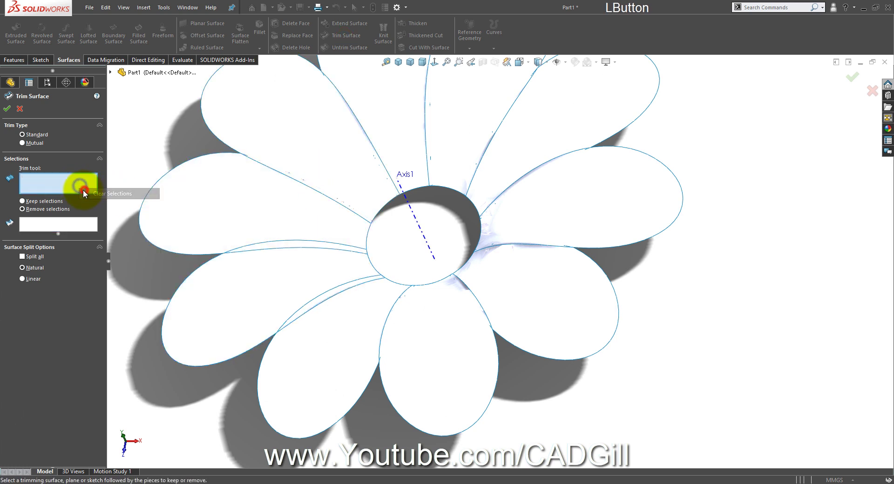
pyautogui.click(209, 287)
pyautogui.click(266, 250)
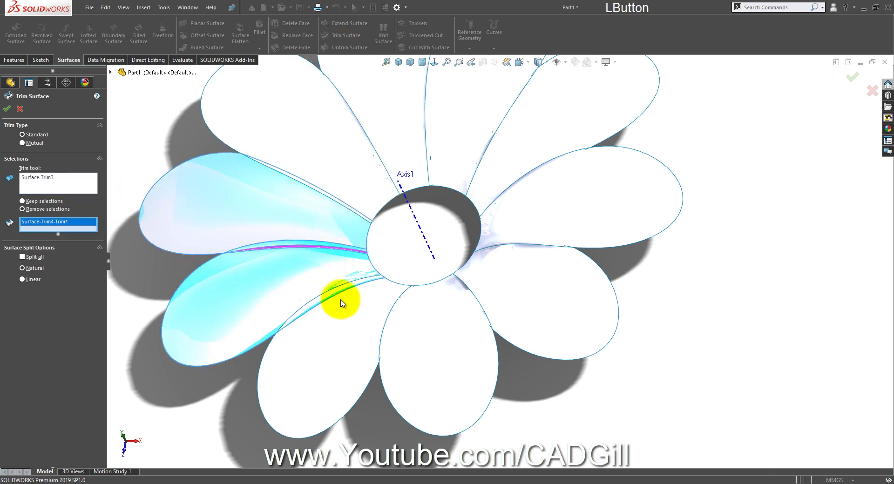
pyautogui.moveTo(339, 300)
pyautogui.mouseDown(button='middle')
pyautogui.moveTo(339, 309)
pyautogui.moveTo(331, 296)
pyautogui.mouseUp(button='middle')
pyautogui.click(332, 295)
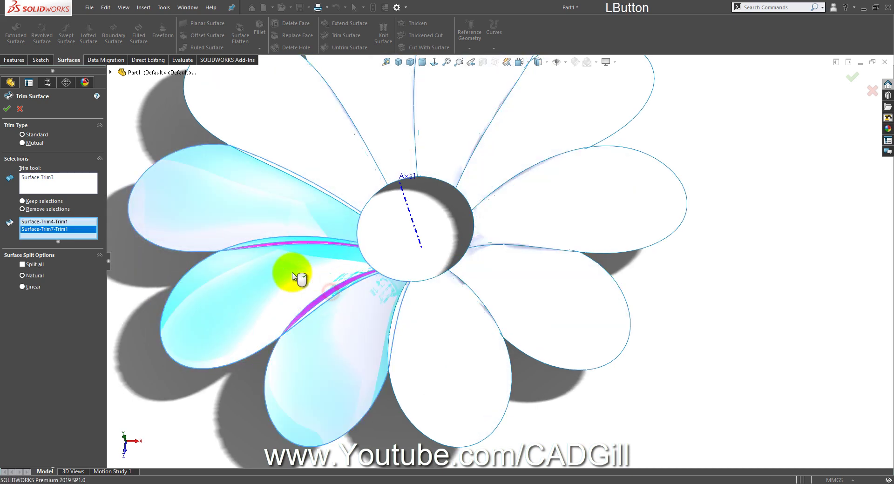
pyautogui.click(7, 108)
# - Show the hidden revolved hub body at the flower's centre
pyautogui.moveTo(369, 193)
pyautogui.mouseDown(button='middle')
pyautogui.moveTo(359, 242)
pyautogui.moveTo(454, 253)
pyautogui.moveTo(469, 219)
pyautogui.mouseUp(button='middle')
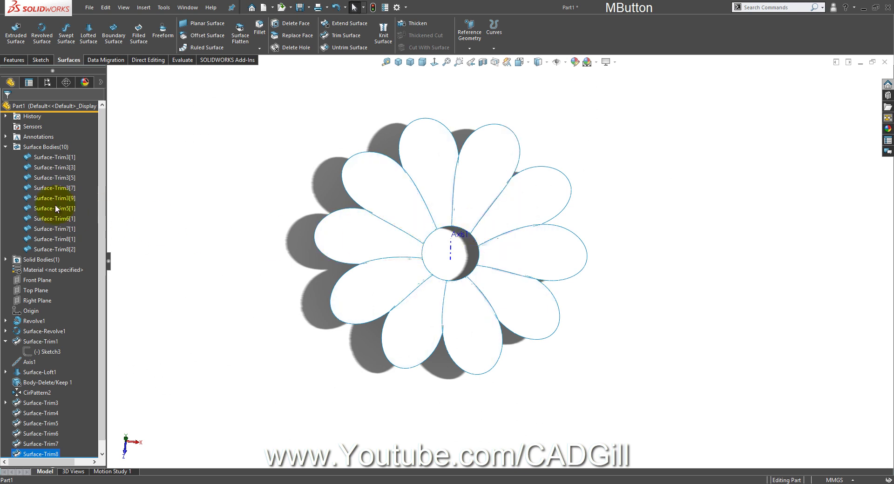
pyautogui.click(10, 259)
pyautogui.click(54, 269)
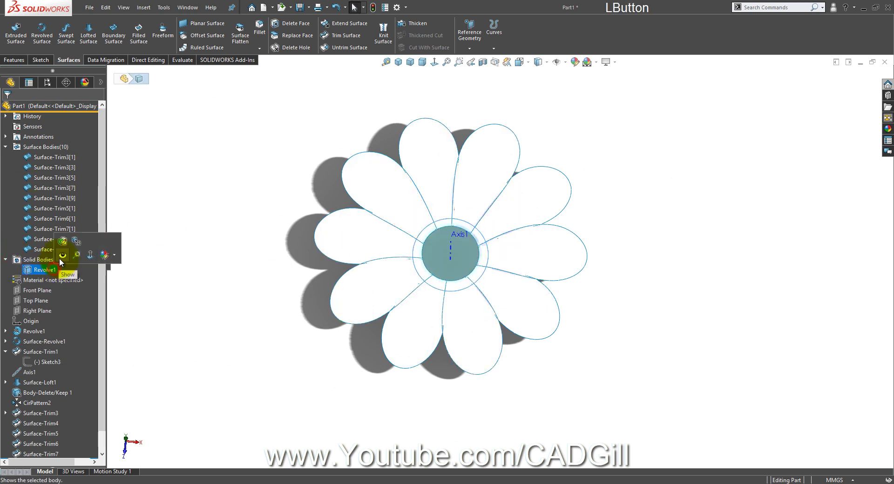
pyautogui.moveTo(588, 303); pyautogui.dragTo(474, 247, button='middle')
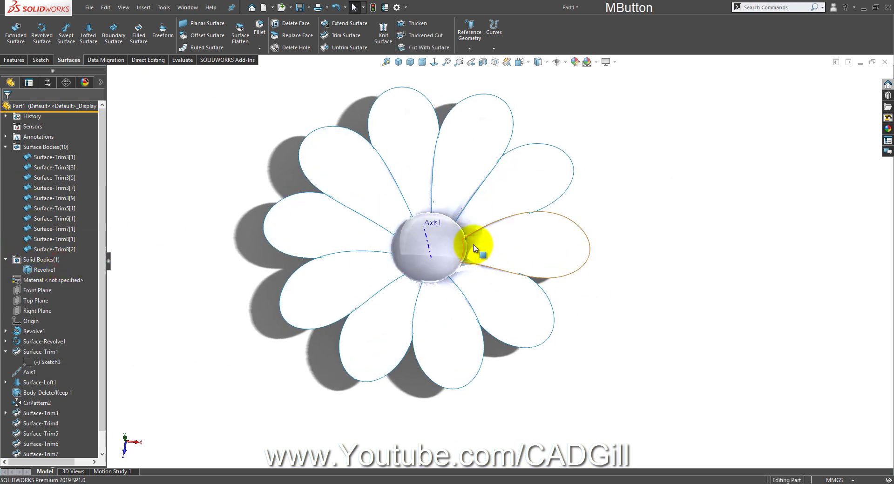
# - Apply the black low gloss plastic appearance to the hub's domed face
pyautogui.rightClick(443, 239)
pyautogui.rightClick(409, 248)
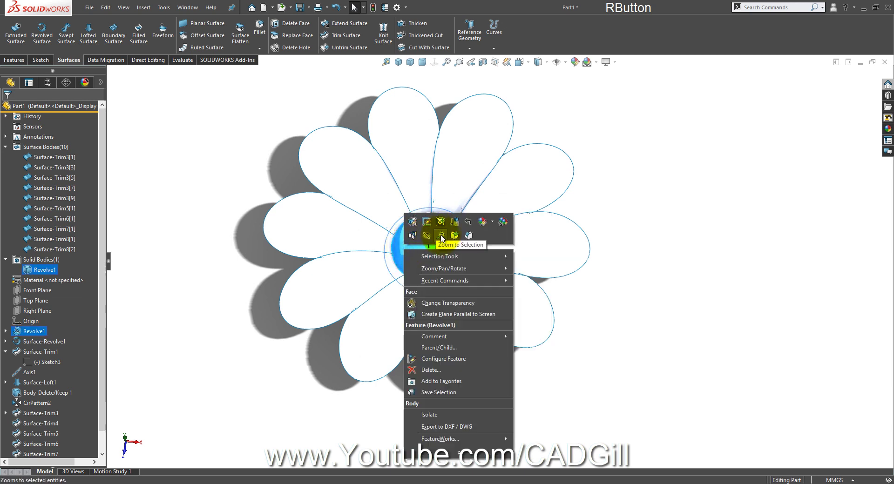
pyautogui.click(492, 224)
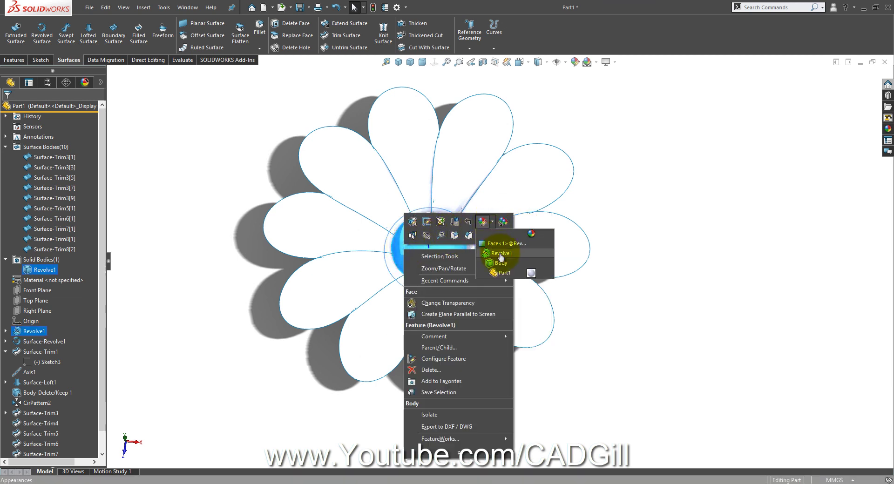
pyautogui.click(499, 244)
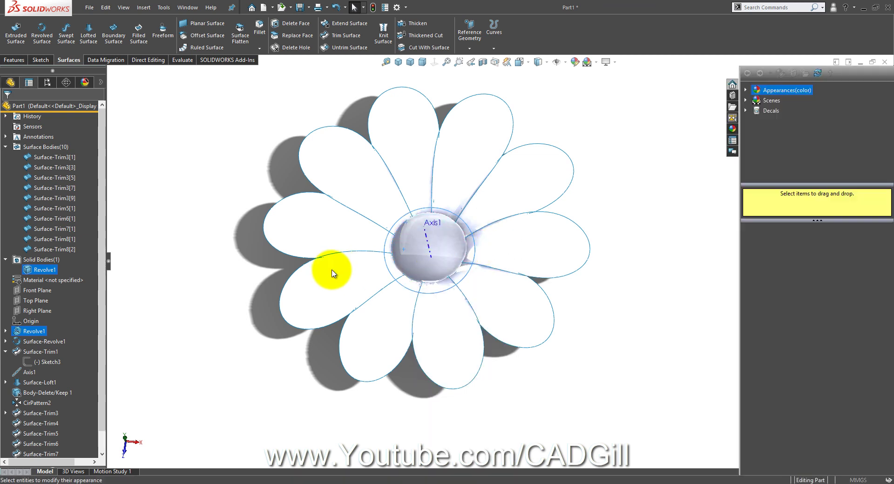
pyautogui.click(753, 92)
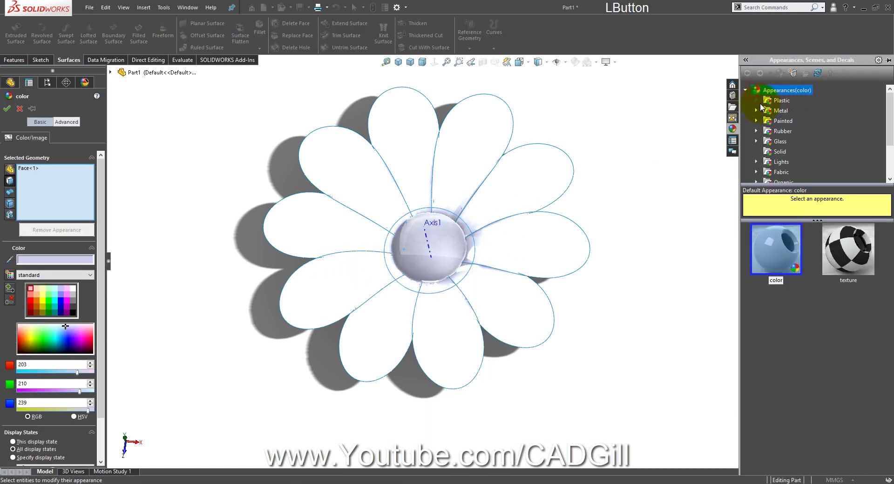
pyautogui.click(759, 104)
pyautogui.click(782, 122)
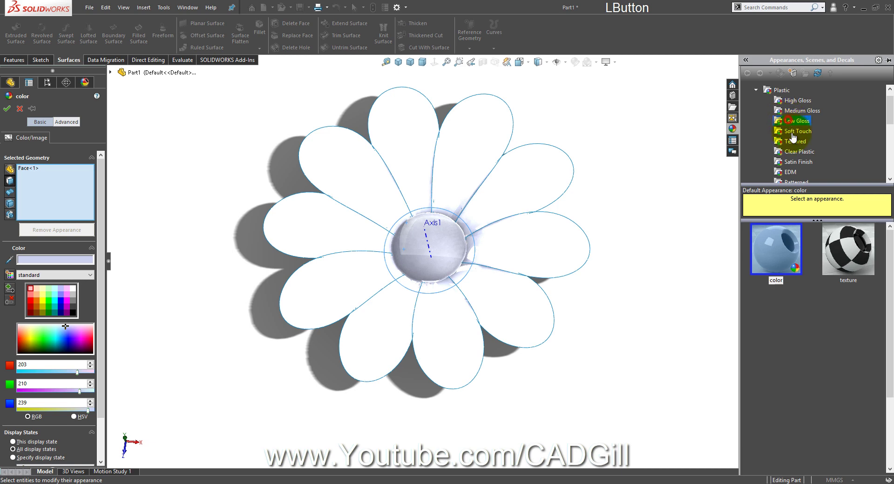
pyautogui.scroll(-2, 811, 280)
pyautogui.click(848, 298)
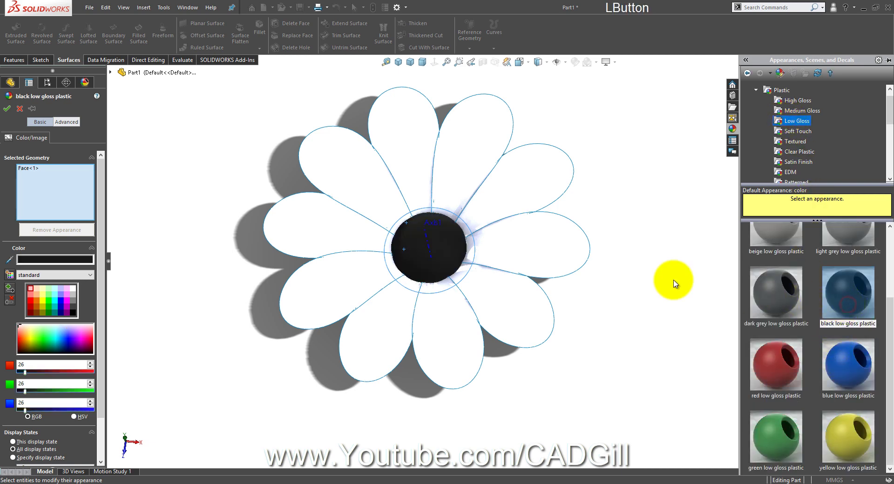
pyautogui.click(6, 110)
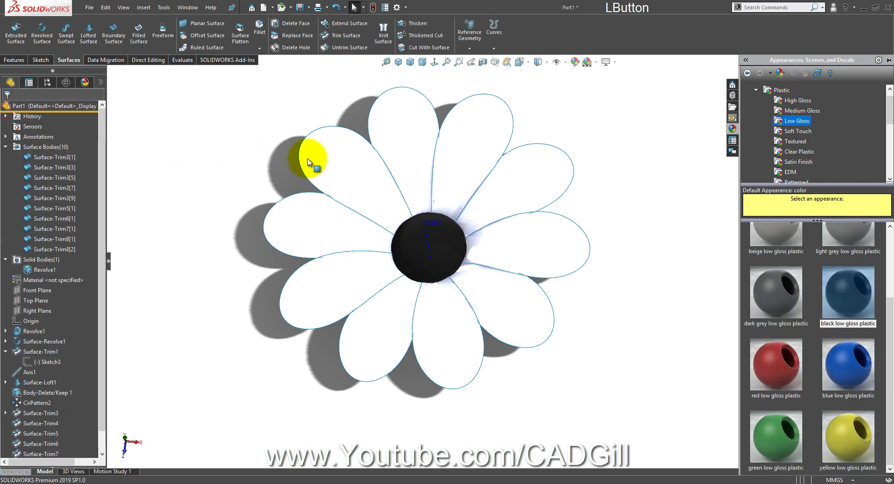
# - Apply the yellow medium gloss plastic appearance to all ten petals by assigning it to the circular pattern and the original surface loft
pyautogui.rightClick(311, 157)
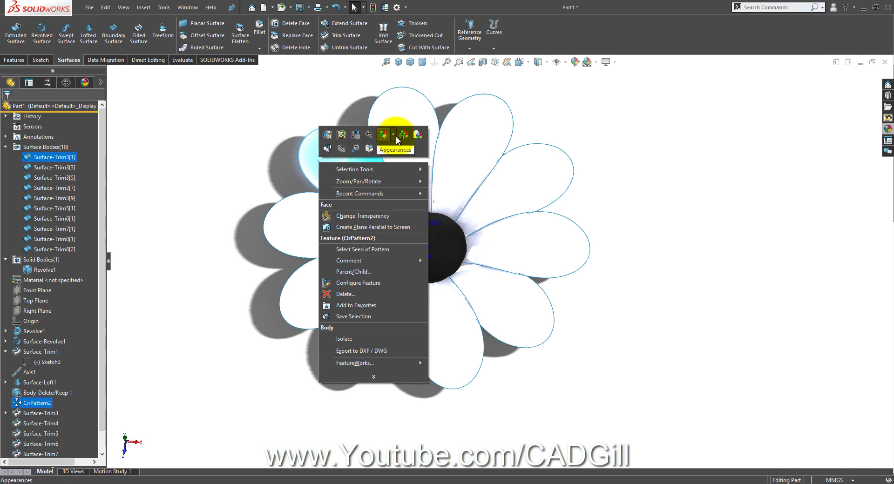
pyautogui.click(396, 138)
pyautogui.click(396, 167)
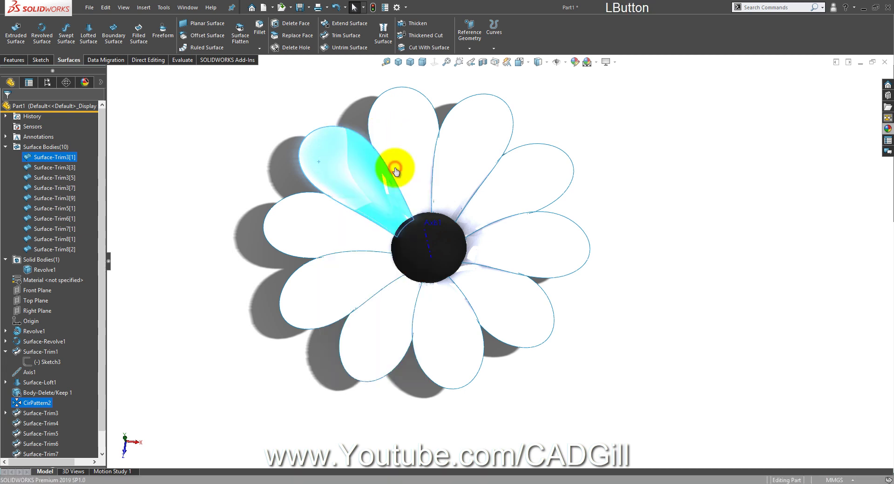
pyautogui.click(327, 221)
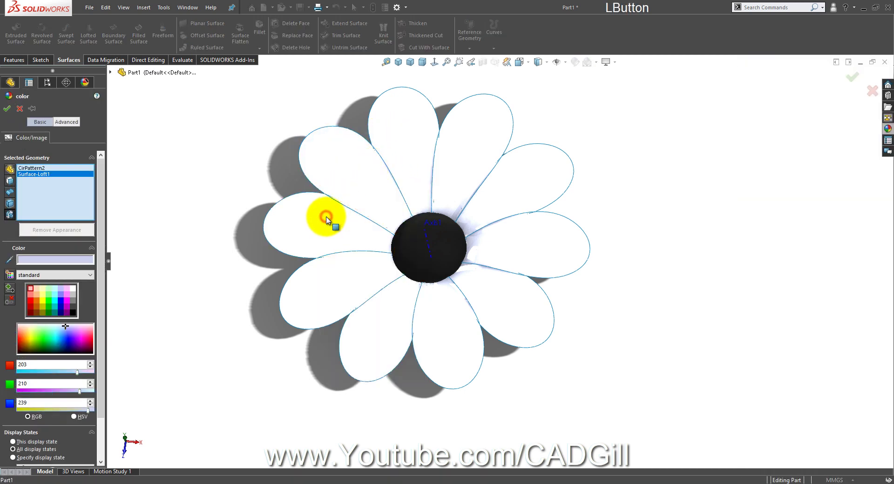
pyautogui.click(888, 131)
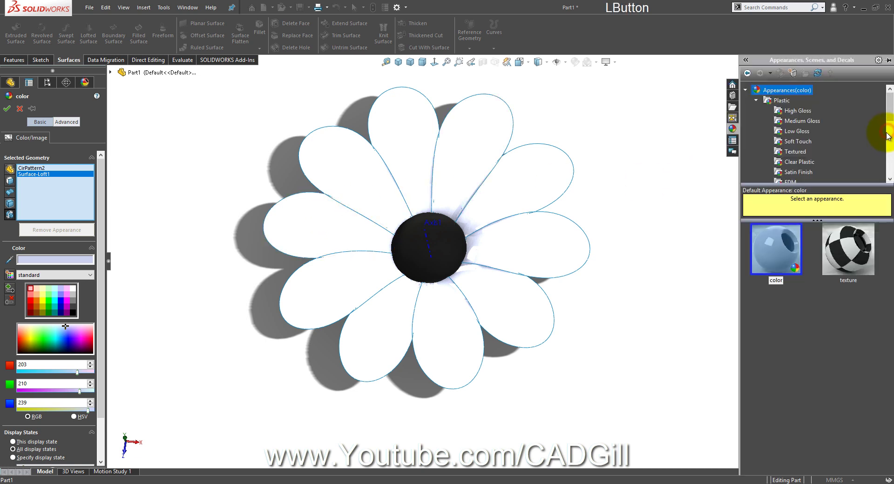
pyautogui.click(809, 122)
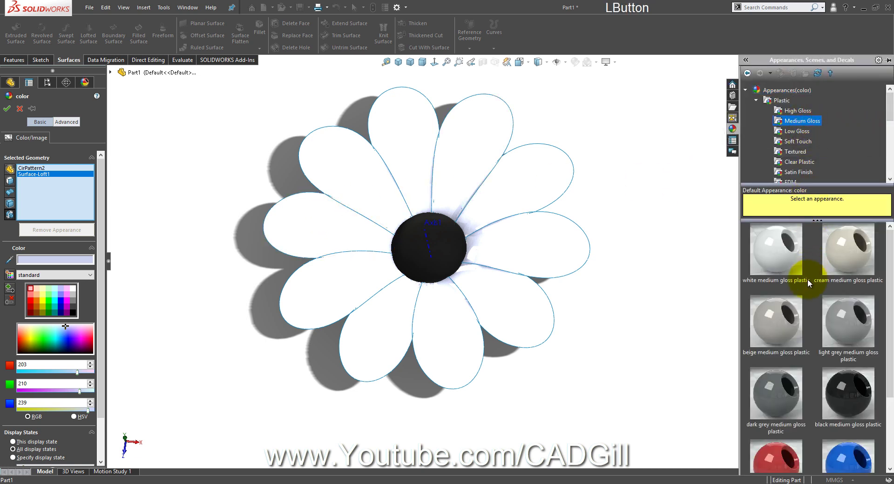
pyautogui.scroll(-2, 807, 278)
pyautogui.click(849, 437)
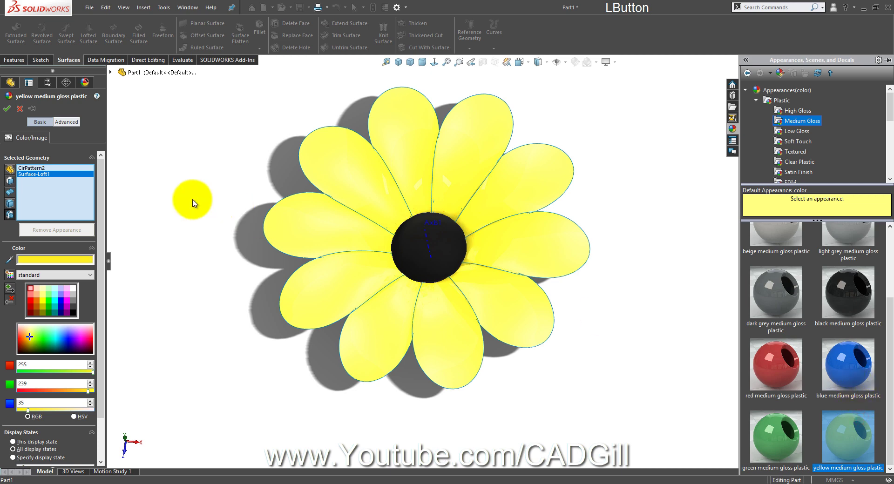
pyautogui.click(7, 108)
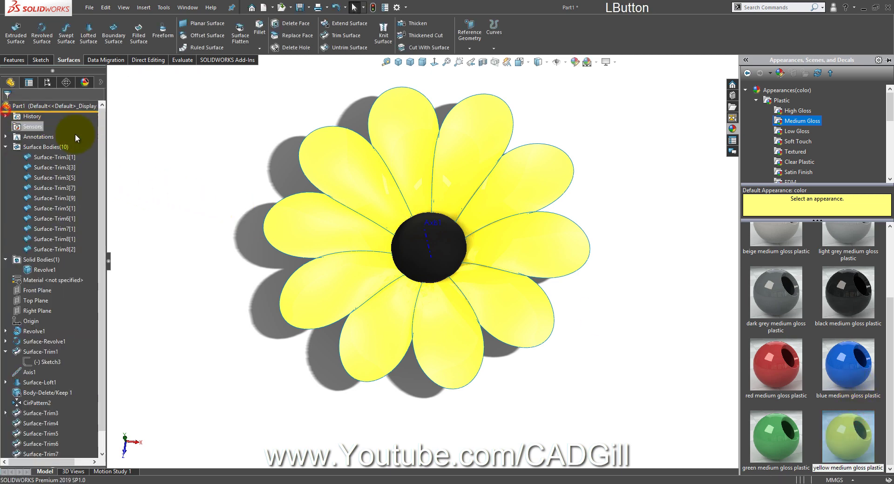
# - Collapse the feature tree and hide the reference axis at the hub's centre
pyautogui.click(108, 262)
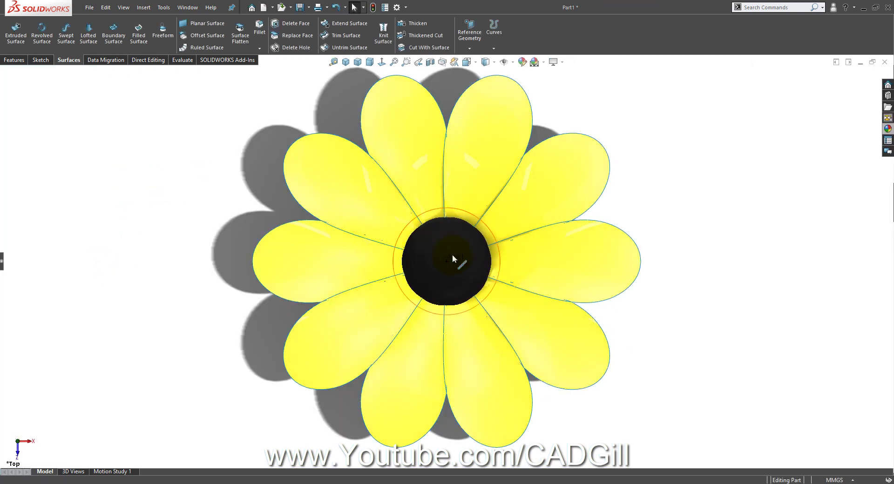
pyautogui.rightClick(454, 258)
pyautogui.click(476, 247)
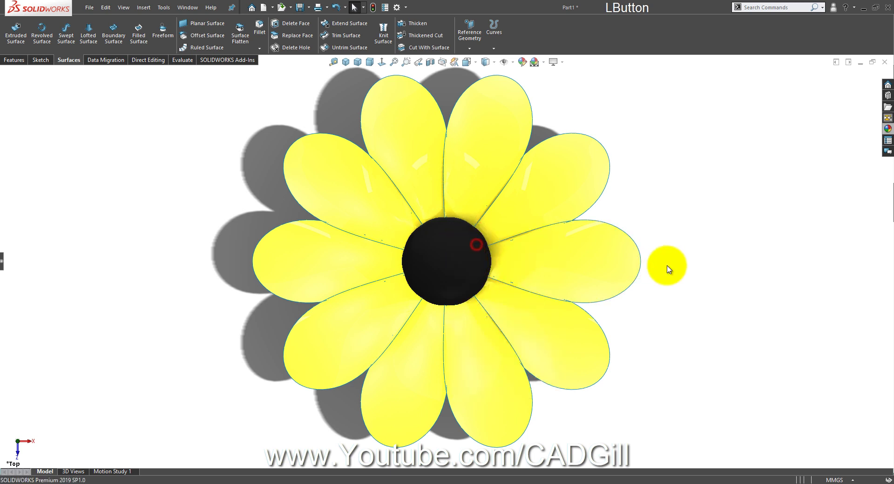
# - Examine the petals closely from an oblique angle and bring up the surface evaluation tools with nothing selected
pyautogui.press('f')
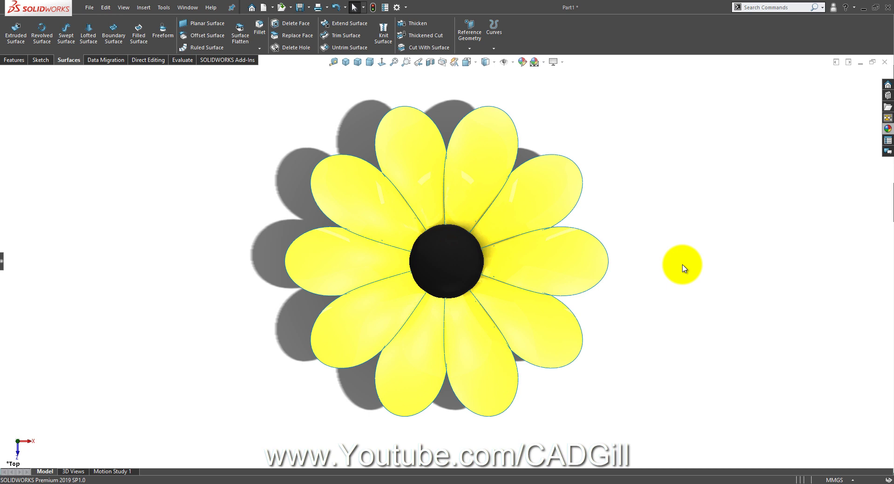
pyautogui.moveTo(475, 176); pyautogui.dragTo(405, 144, button='middle')
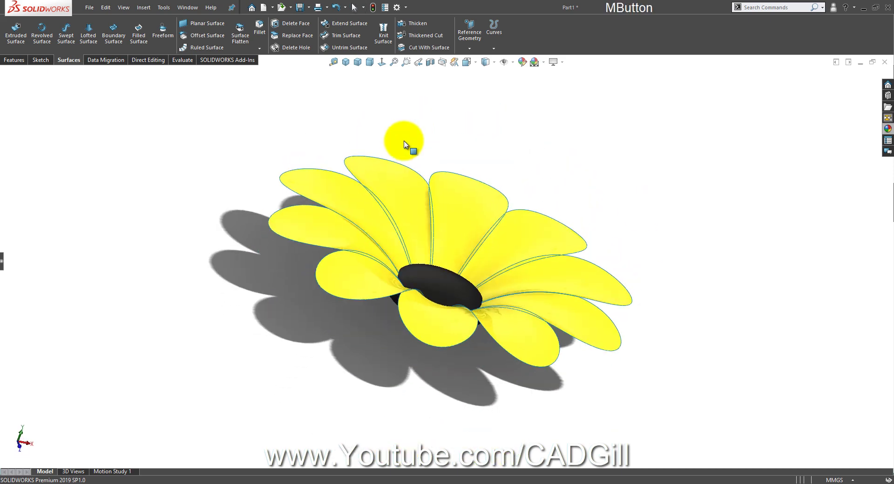
pyautogui.scroll(-3, 340, 240)
pyautogui.moveTo(340, 240); pyautogui.dragTo(259, 255, button='middle')
pyautogui.click(309, 245)
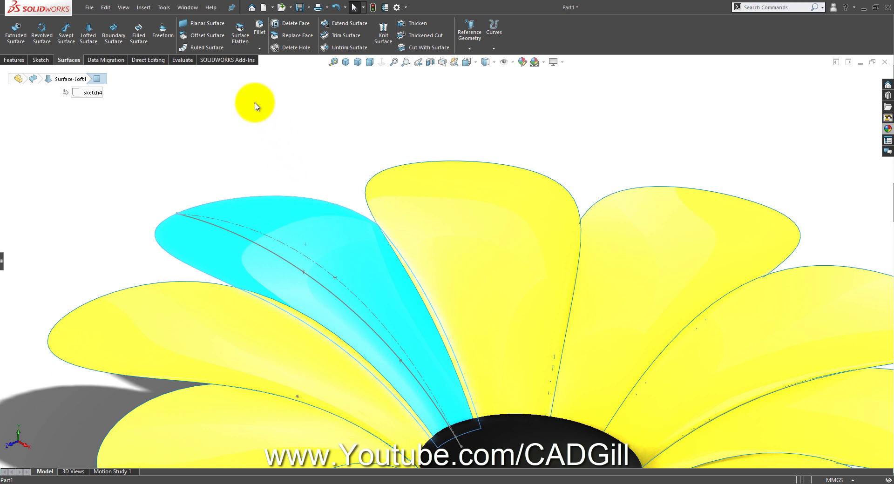
pyautogui.click(182, 60)
pyautogui.click(170, 113)
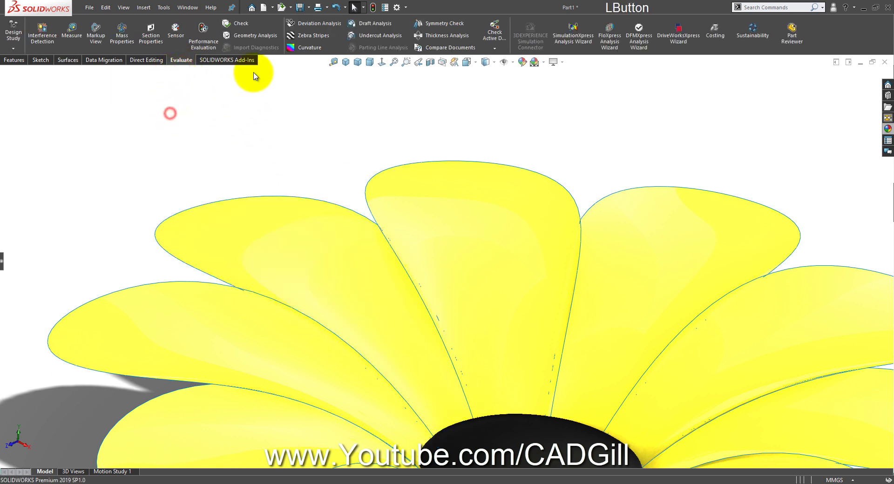